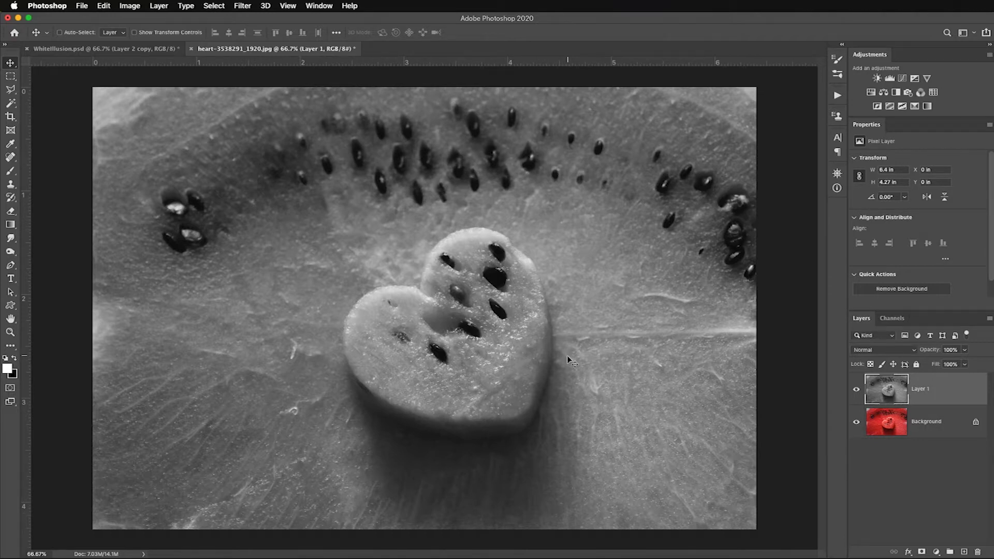
Undo the desaturation of the duplicated watermelon layer and add a Gradient Map adjustment above it with Reverse enabled.
key(super)
key(super+z)
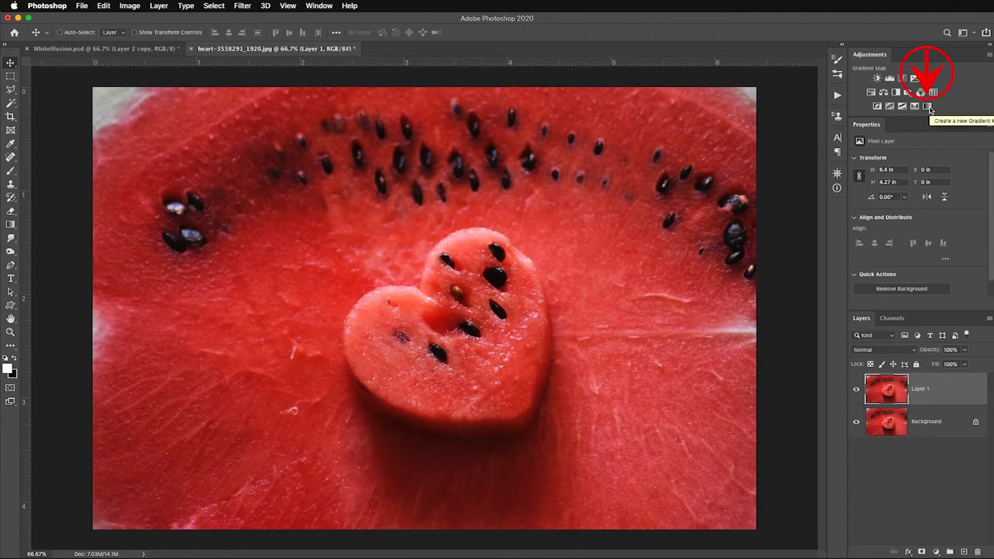
click(927, 106)
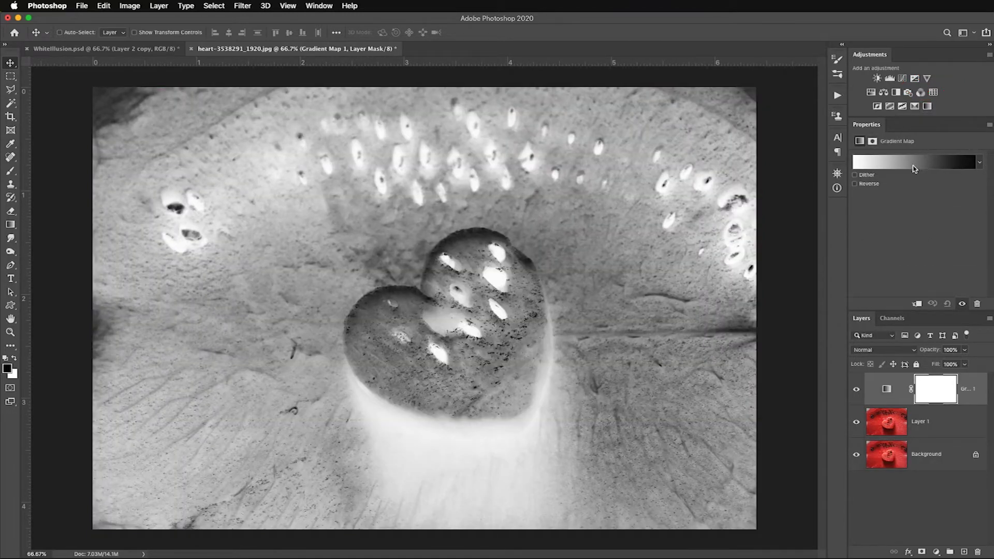
click(854, 184)
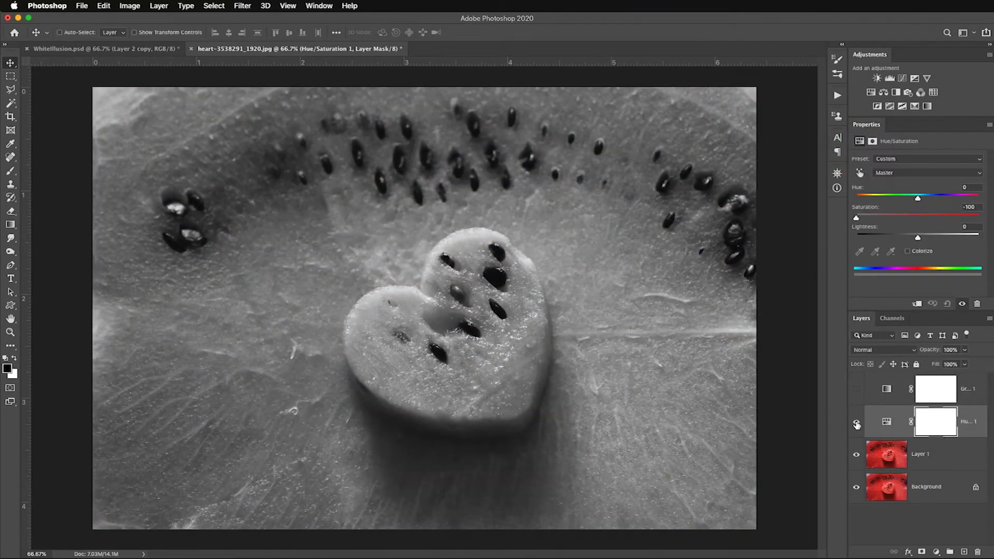
Compare the Hue/Saturation and Gradient Map conversions by switching their visibility, keeping Gradient Map visible and deleting the Hue/Saturation layer.
click(856, 422)
click(856, 389)
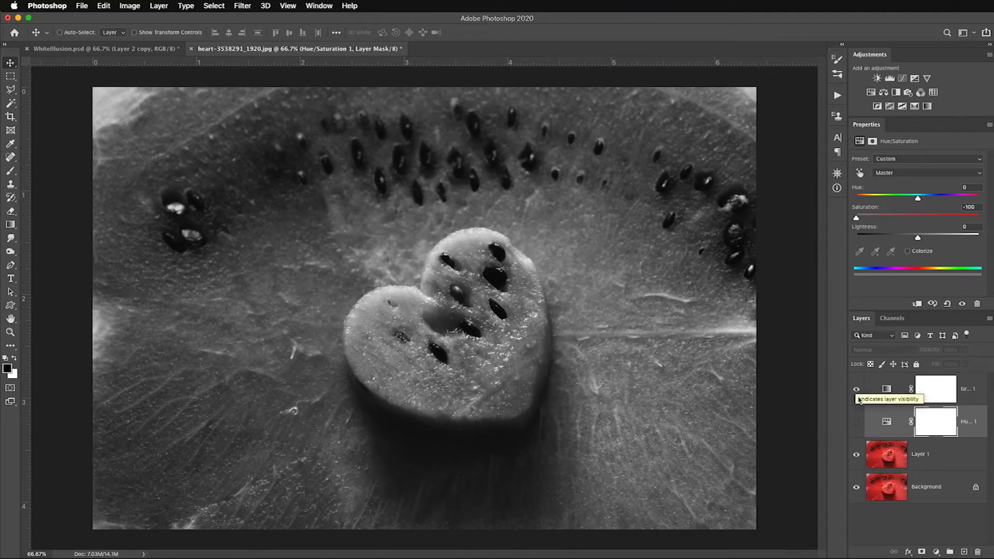
click(971, 415)
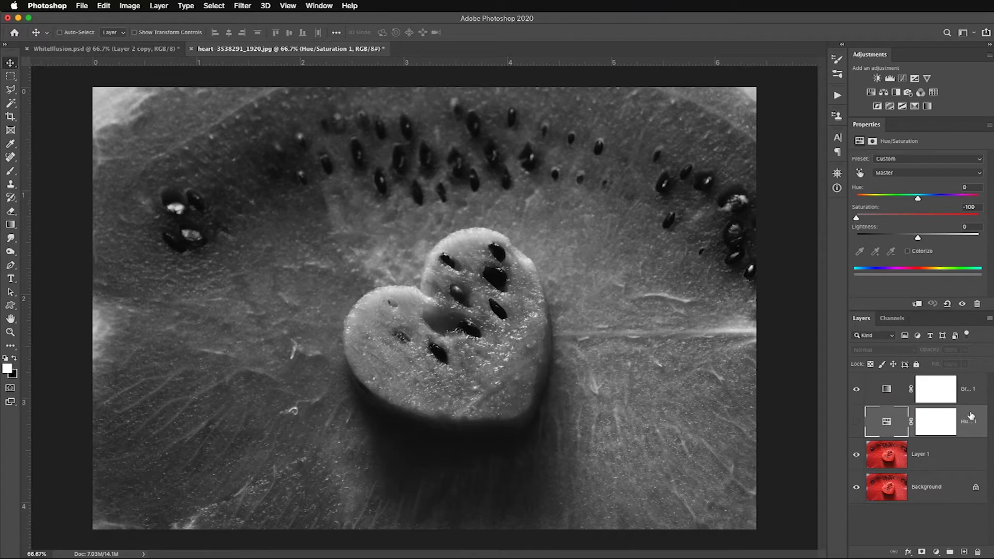
key(Delete)
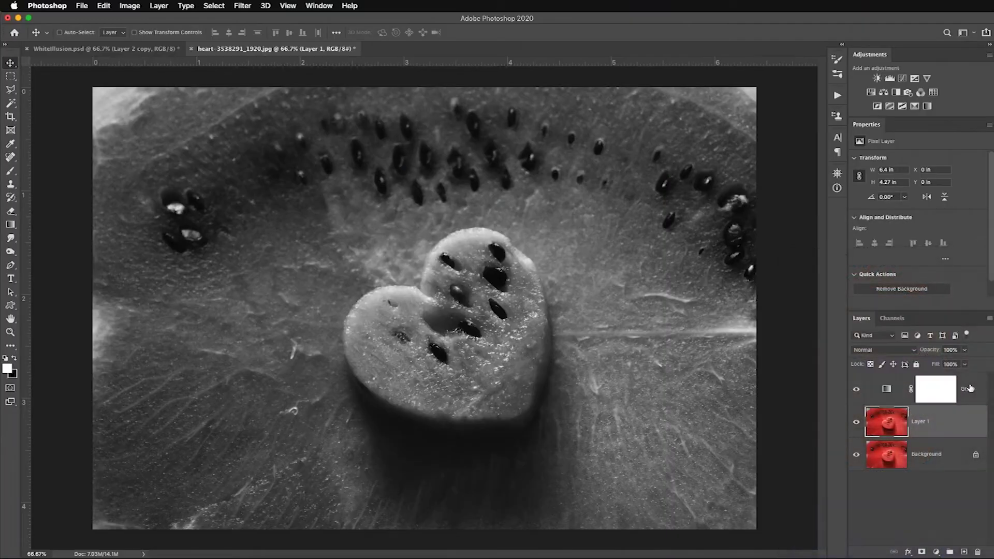
Stamp all visible layers into a new layer above the Gradient Map and duplicate that stamped layer.
click(969, 388)
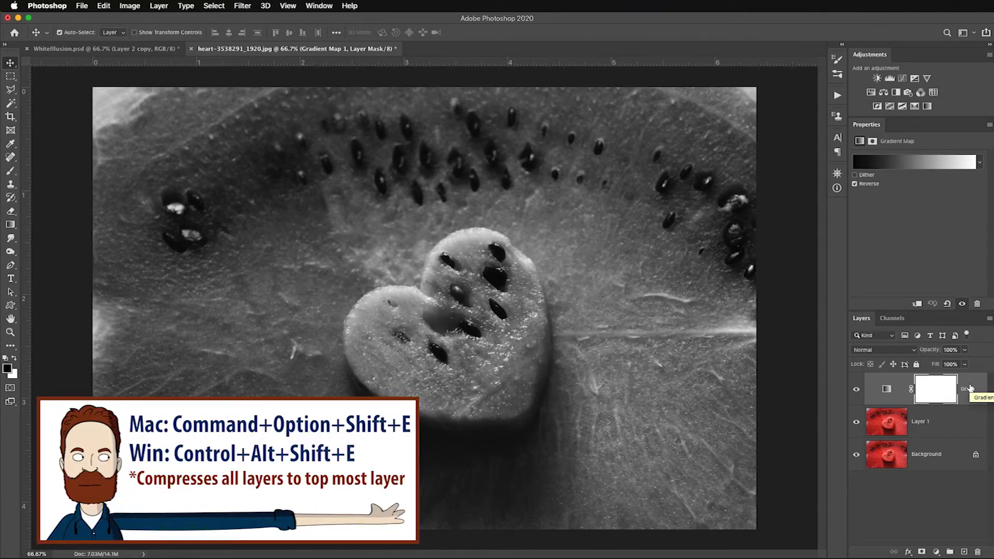
key(super+alt+shift+e)
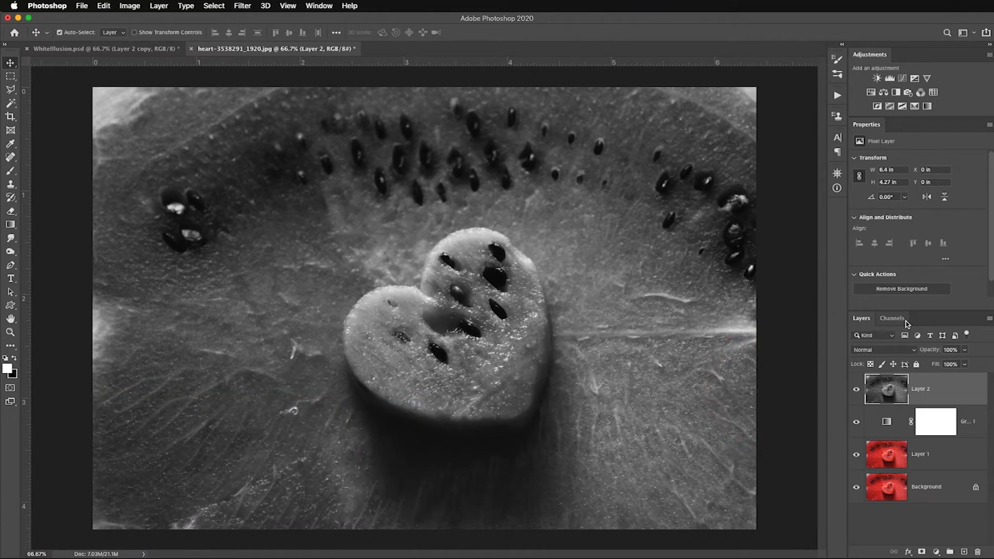
key(super+j)
Set the blend mode of the stamped layer's copy to Soft Light and compare the image with and without it.
click(888, 352)
click(888, 352)
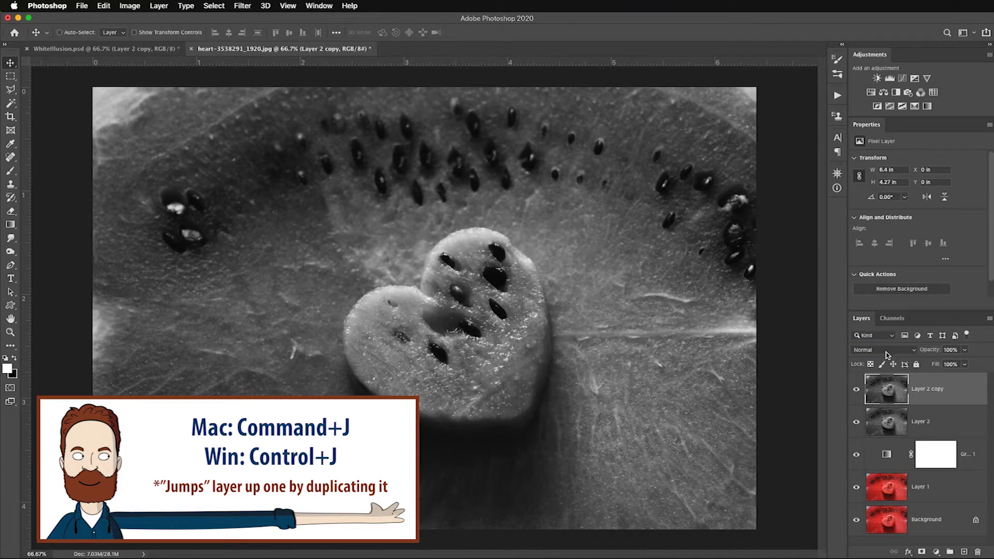
click(888, 354)
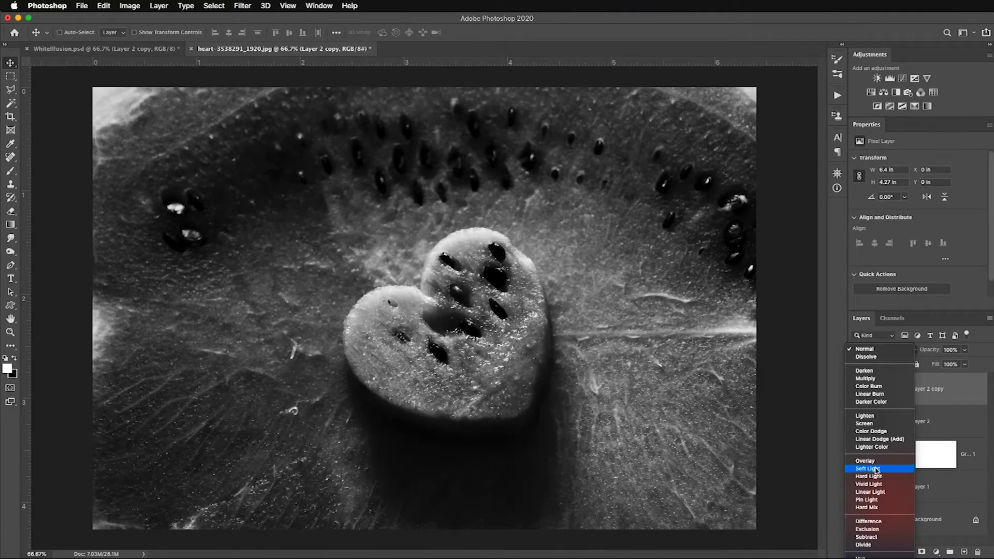
click(875, 470)
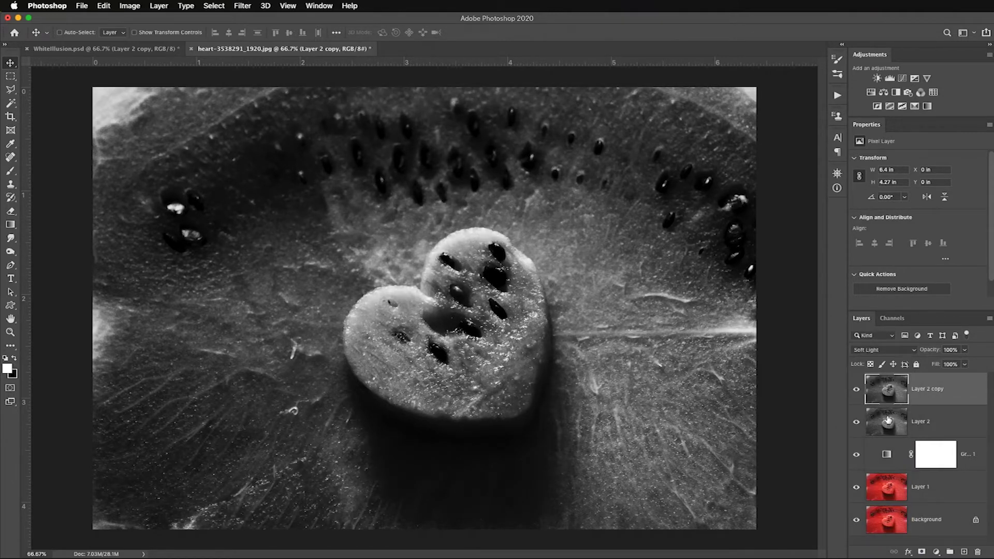
click(856, 394)
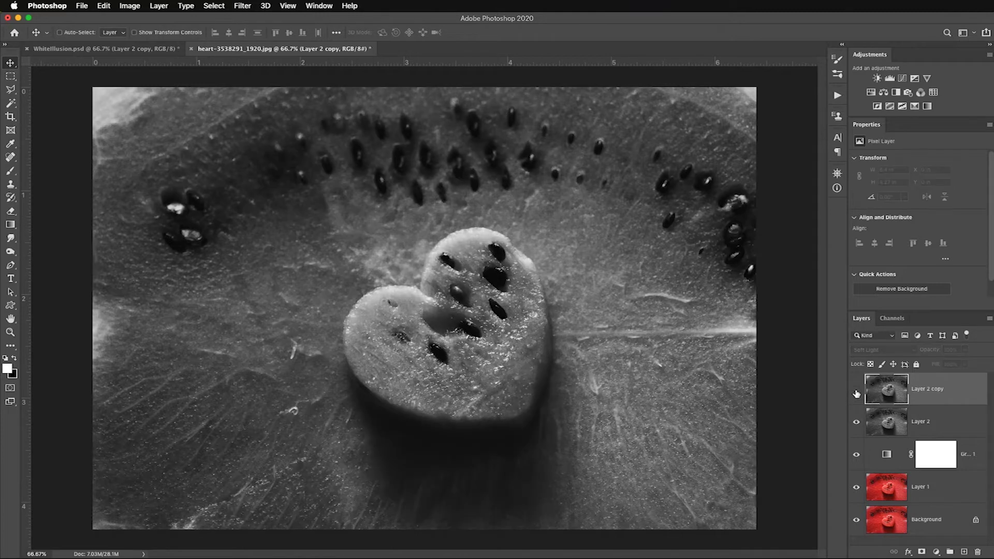
click(856, 394)
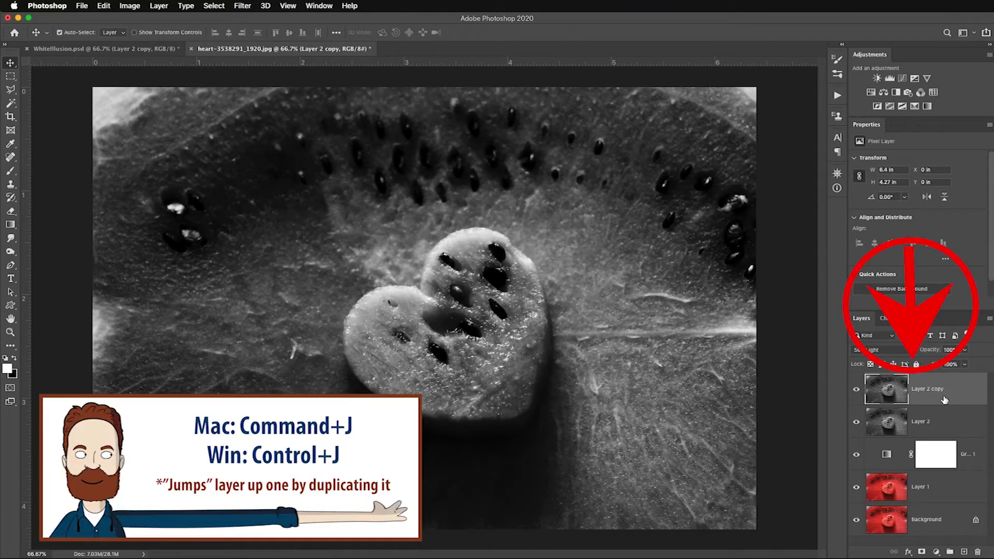
Duplicate the Soft Light layer, setting the new copy to Multiply at 54% opacity.
key(super+j)
click(887, 350)
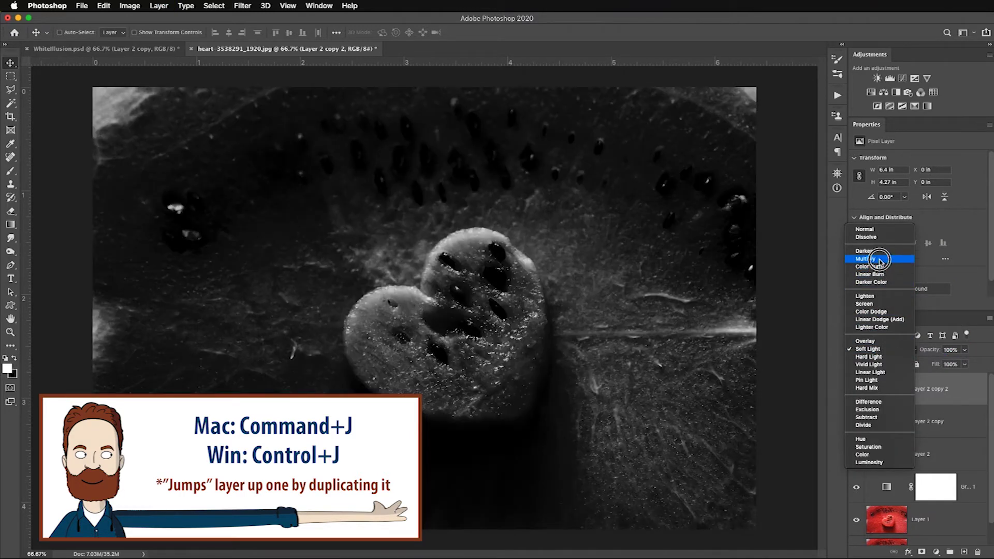
click(879, 258)
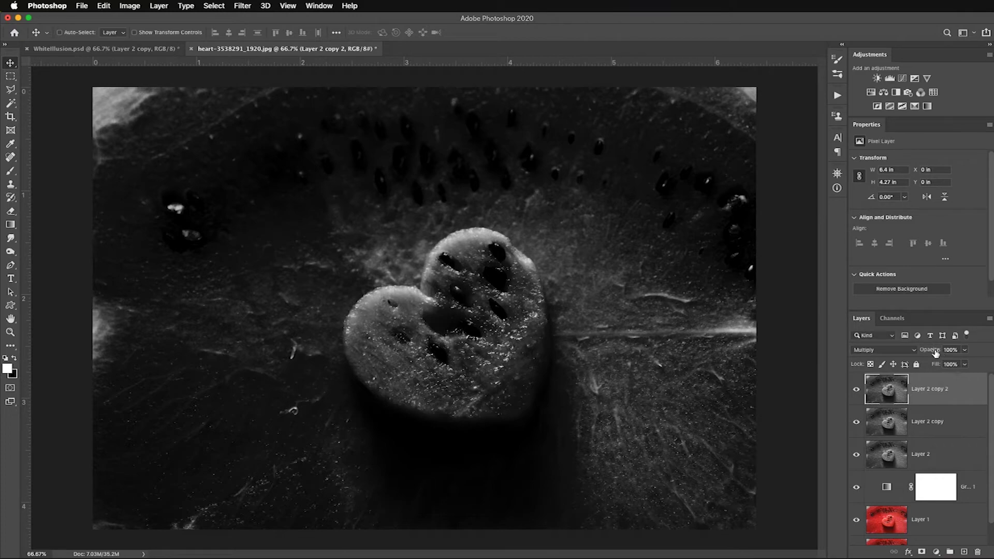
drag(935, 352, 926, 353)
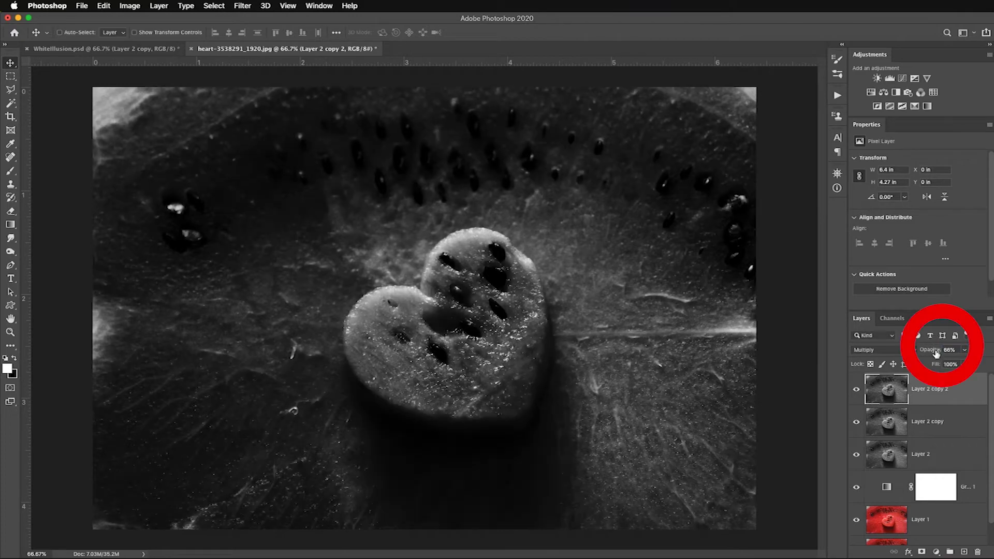
Add a layer mask to the Multiply layer and reduce the Brush tool's size to 300 px.
click(920, 552)
key(b)
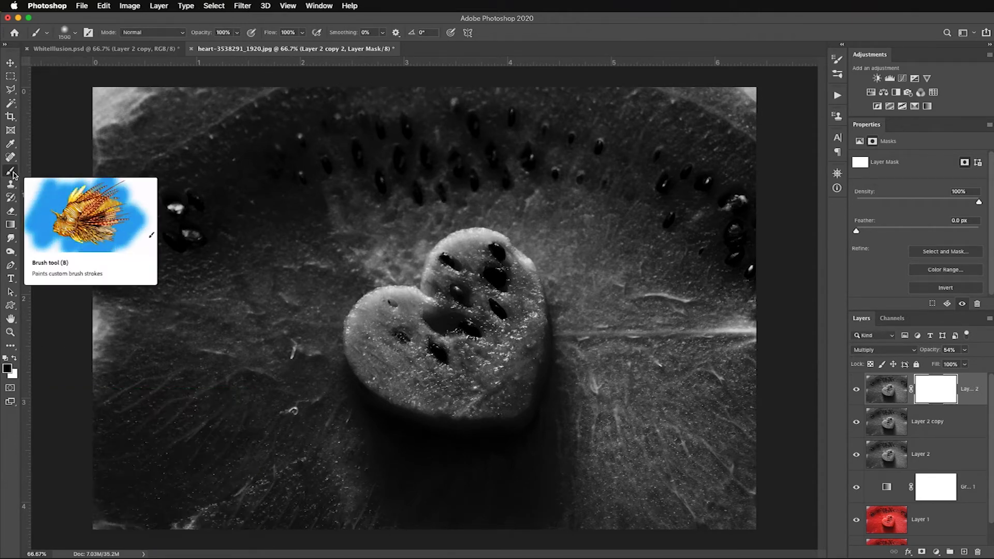
key(bracketleft)
key(bracketleft)
key(bracketleft)
key(bracketleft)
key(bracketleft)
key(bracketleft)
key(bracketleft)
key(bracketleft)
key(bracketleft)
key(bracketleft)
key(bracketleft)
key(bracketleft)
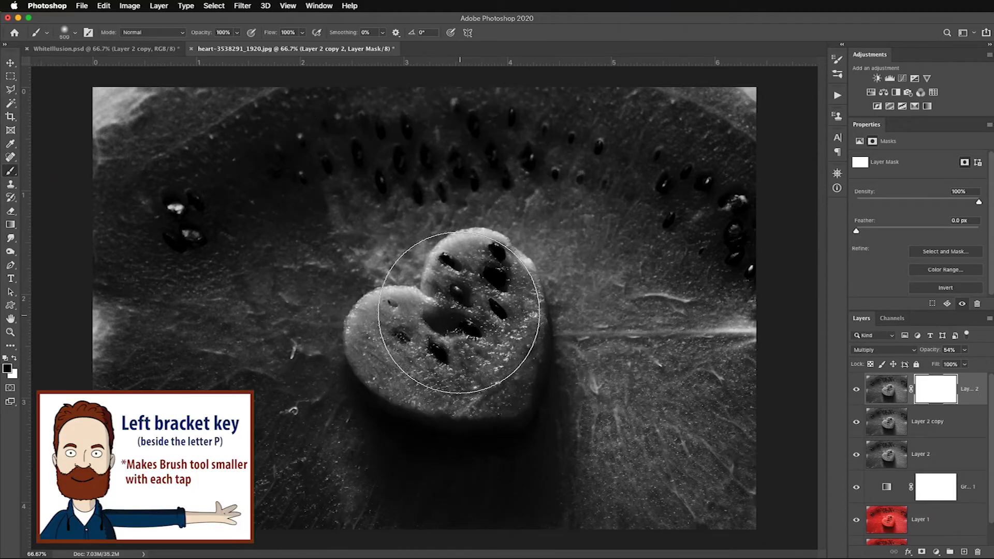
Paint black over the heart on the Multiply layer's mask with a soft round brush of 250 px.
click(75, 36)
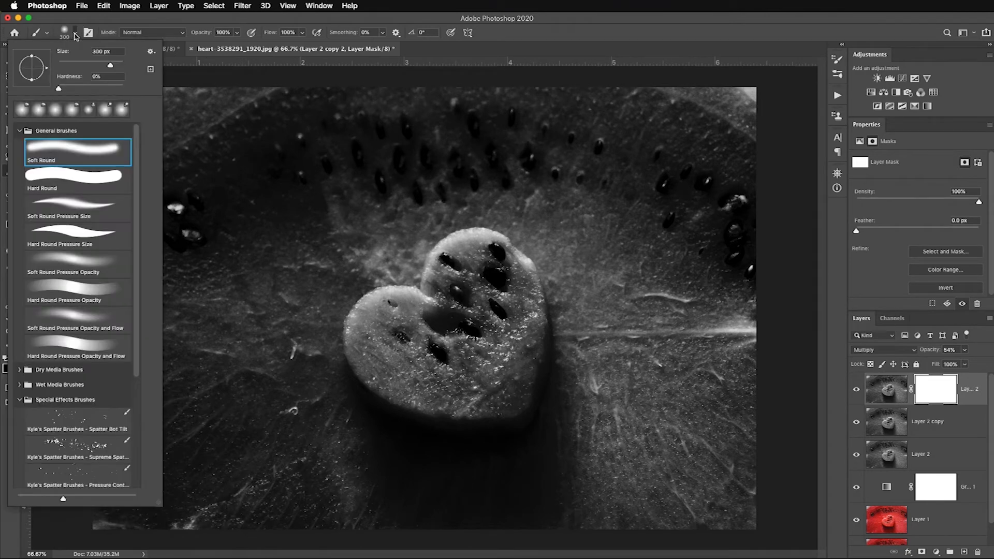
mouse_move(114, 67)
mouse_down()
mouse_move(87, 66)
mouse_move(100, 66)
mouse_up()
click(76, 33)
key(bracketright)
key(bracketright)
key(bracketright)
mouse_move(483, 274)
mouse_down()
mouse_move(464, 296)
mouse_move(488, 298)
mouse_move(488, 284)
mouse_move(502, 319)
mouse_move(496, 385)
mouse_move(506, 325)
mouse_move(477, 378)
mouse_up()
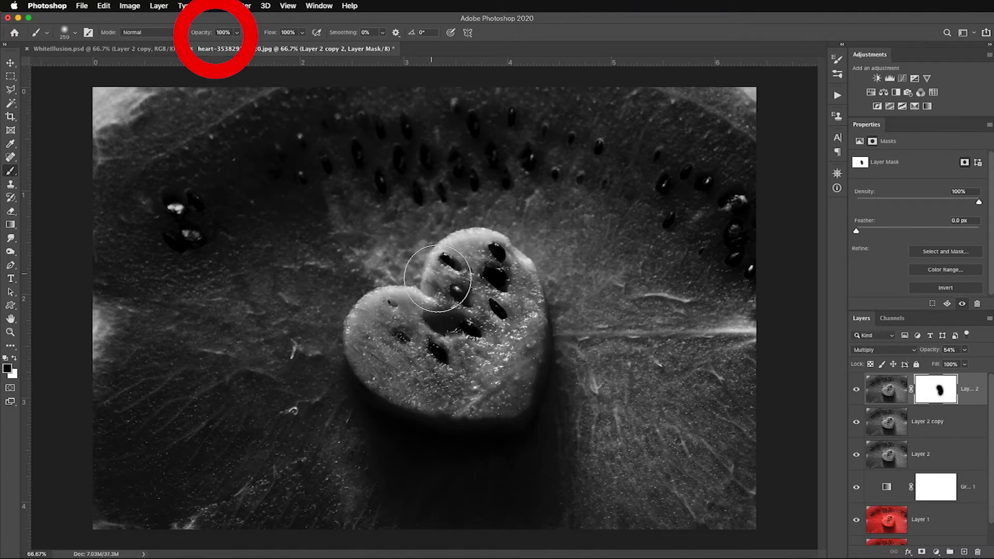
mouse_move(490, 283)
mouse_down()
mouse_move(510, 319)
mouse_move(474, 326)
mouse_move(468, 311)
mouse_move(490, 344)
mouse_up()
Paint black on the Multiply layer's mask around the heart with a 1400 px soft brush at 40% opacity.
key(bracketright)
key(bracketright)
key(bracketright)
key(bracketright)
key(bracketright)
key(bracketright)
key(bracketright)
key(bracketright)
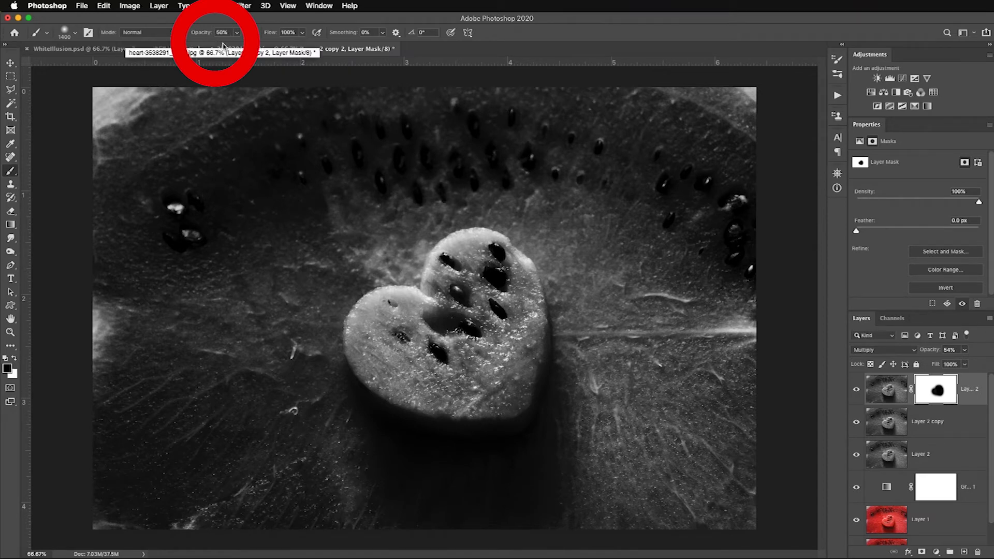
click(237, 33)
drag(237, 46, 229, 47)
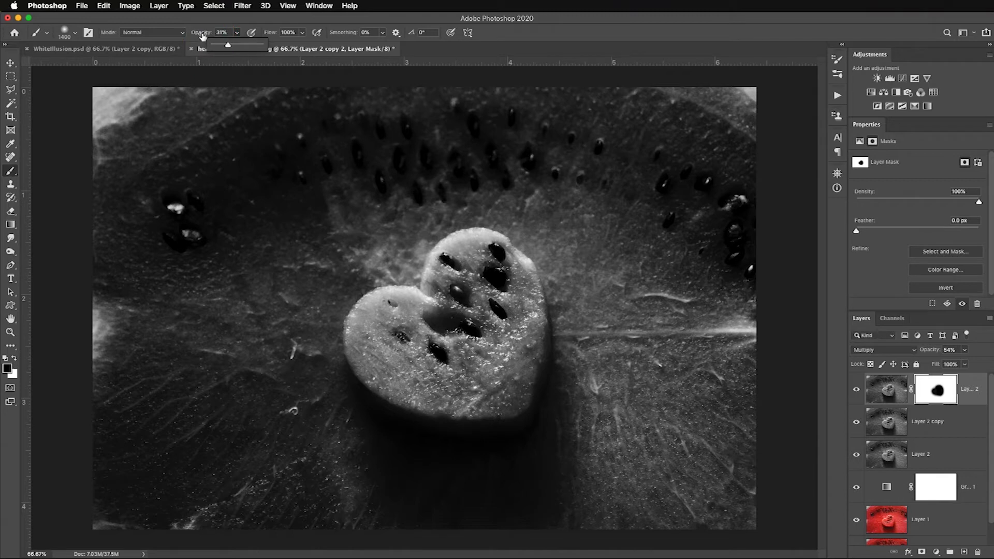
click(201, 34)
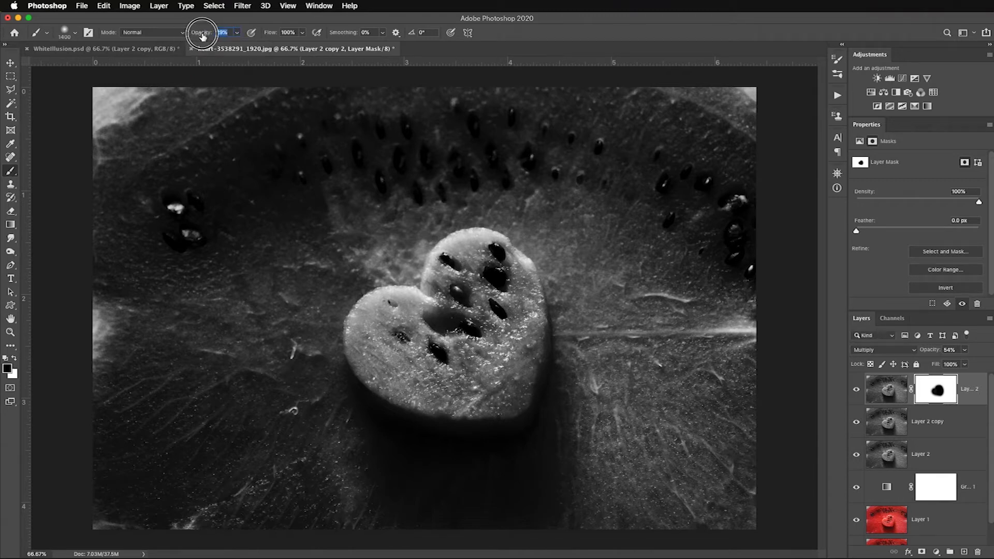
text(40)
key(Return)
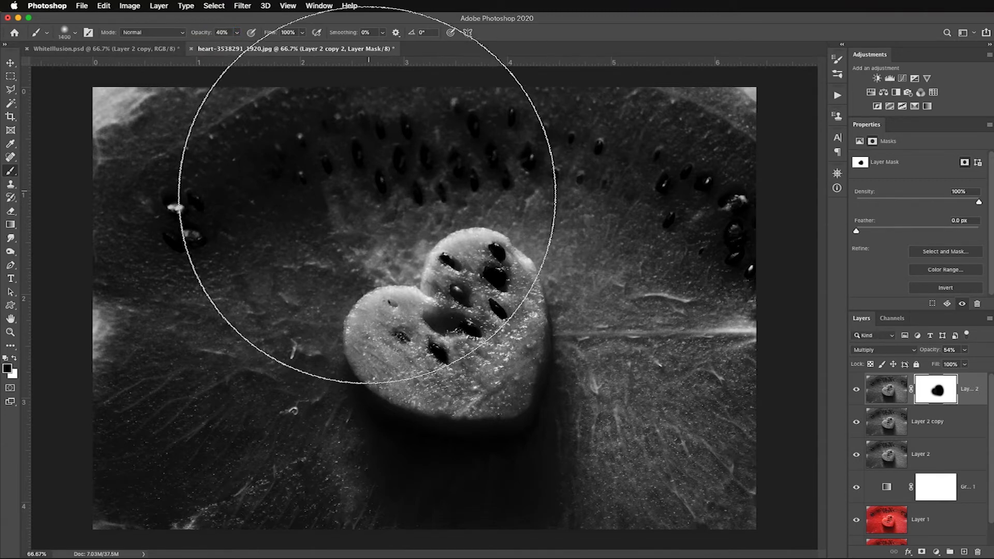
mouse_move(420, 252)
mouse_down()
mouse_move(429, 330)
mouse_move(787, 330)
mouse_up()
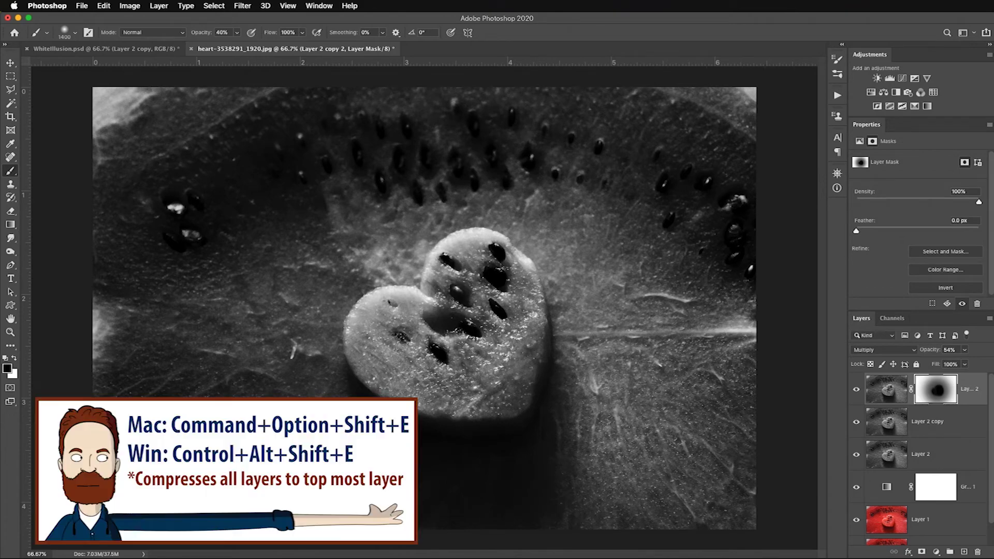
Stamp all visible layers into a new layer above the masked Multiply layer and duplicate it.
key(super+alt+shift+e)
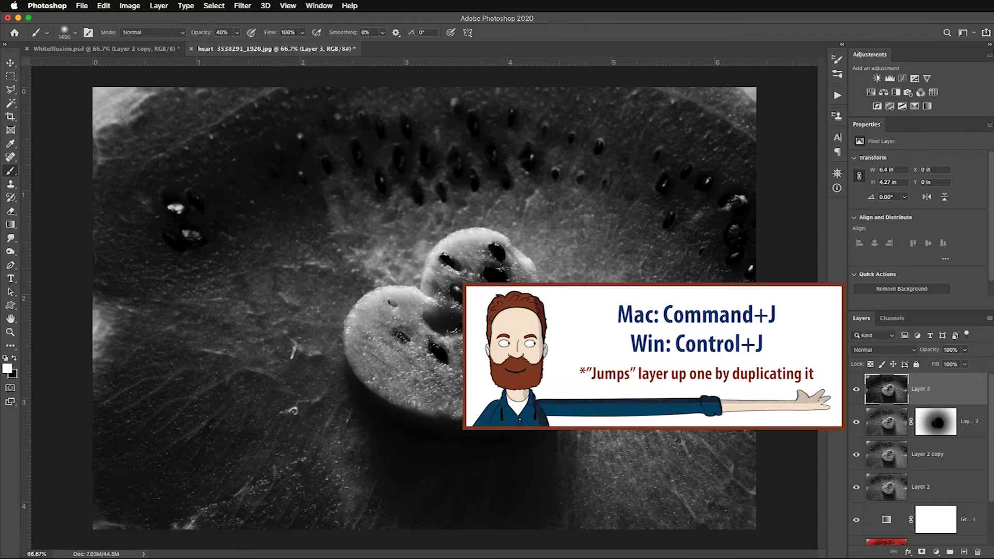
key(super+j)
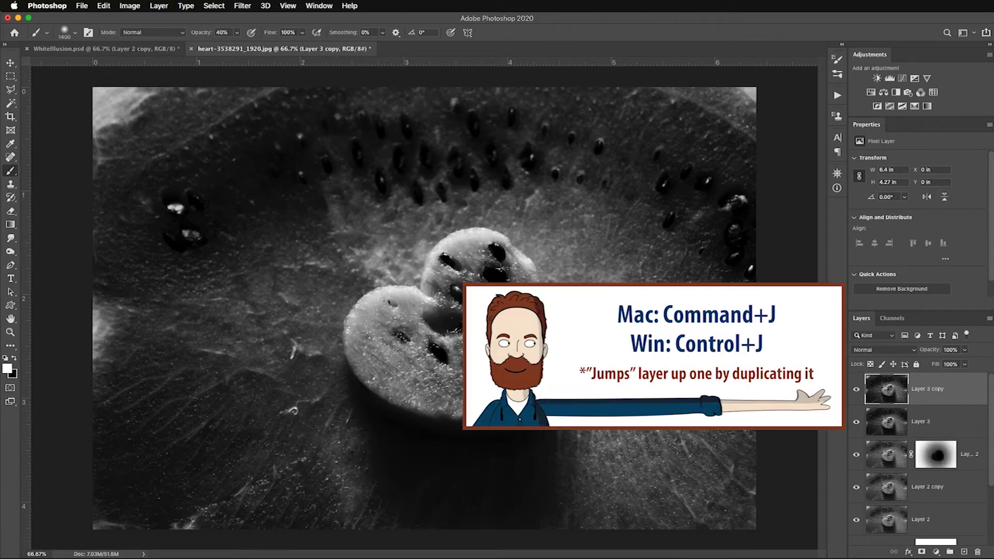
In the Camera Raw Filter, set Clarity +26, Dehaze +19, Highlights -29, Shadows +5 and Texture -39 for the top layer.
click(242, 6)
click(279, 71)
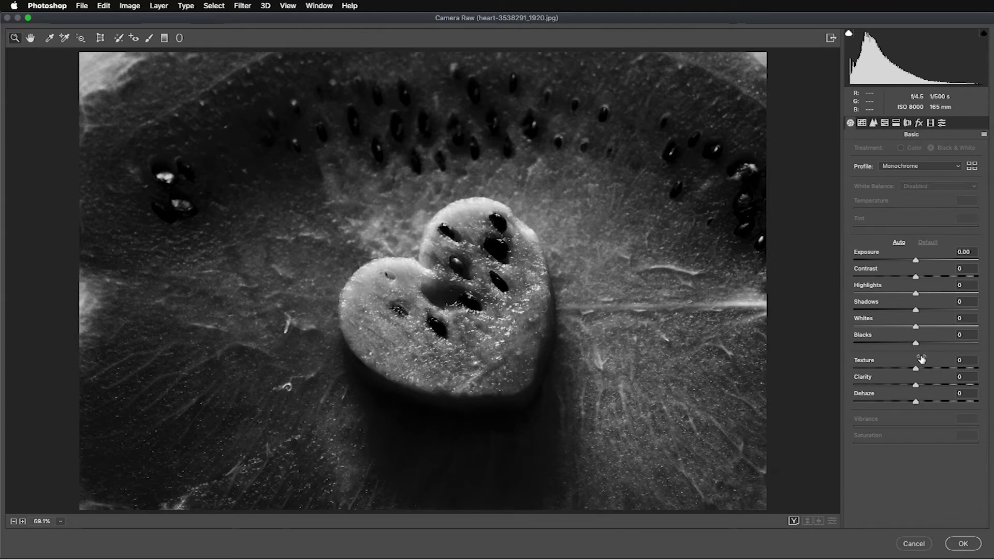
drag(916, 386, 931, 387)
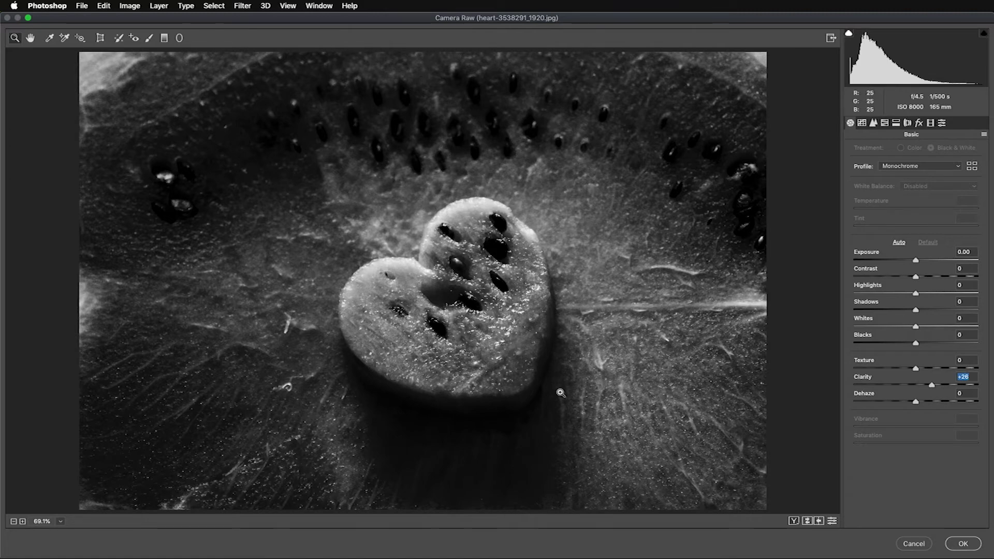
drag(915, 402, 927, 403)
mouse_move(915, 292)
mouse_down()
mouse_move(897, 293)
mouse_move(934, 311)
mouse_move(919, 310)
mouse_up()
drag(916, 368, 891, 368)
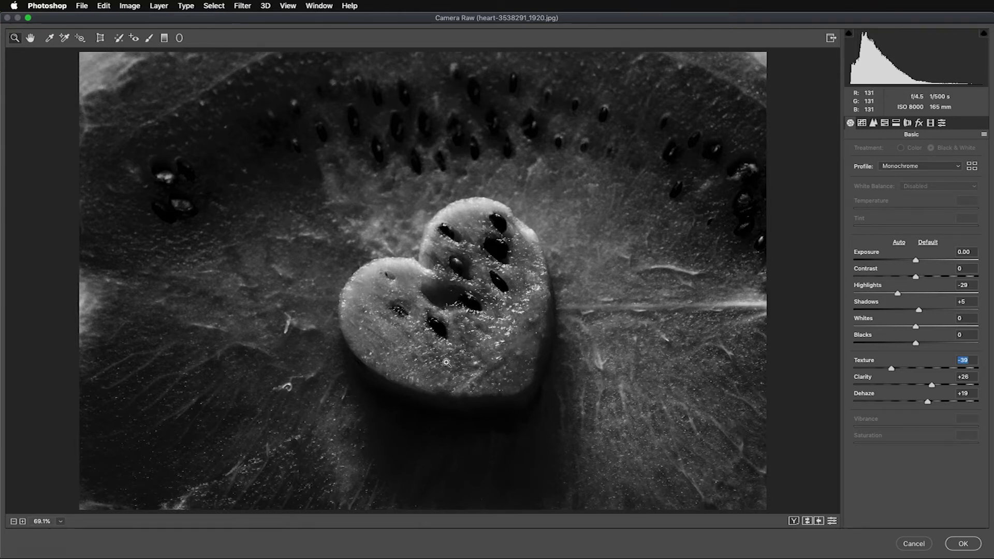
Paint over the heart with the Adjustment Brush at Exposure +0.50 and size 14, and show the mask overlay.
click(150, 41)
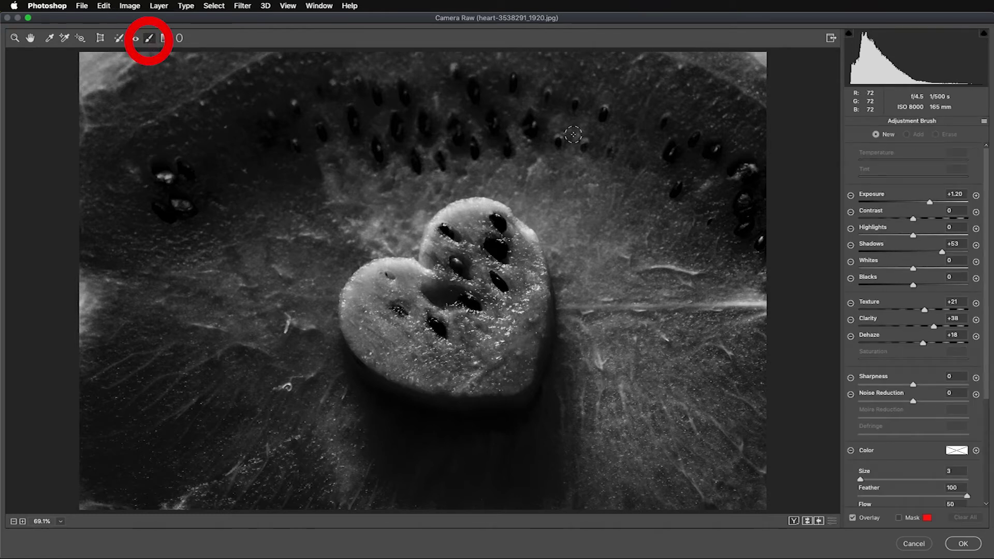
click(976, 195)
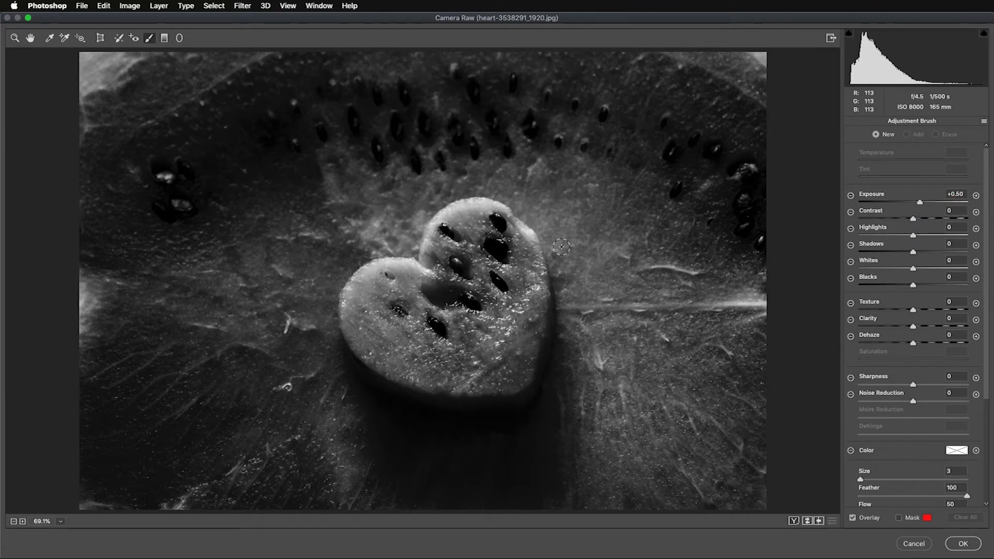
key(bracketright)
key(bracketright)
key(bracketright)
key(bracketright)
key(bracketright)
key(bracketright)
key(bracketright)
key(bracketright)
key(bracketright)
key(bracketright)
key(bracketright)
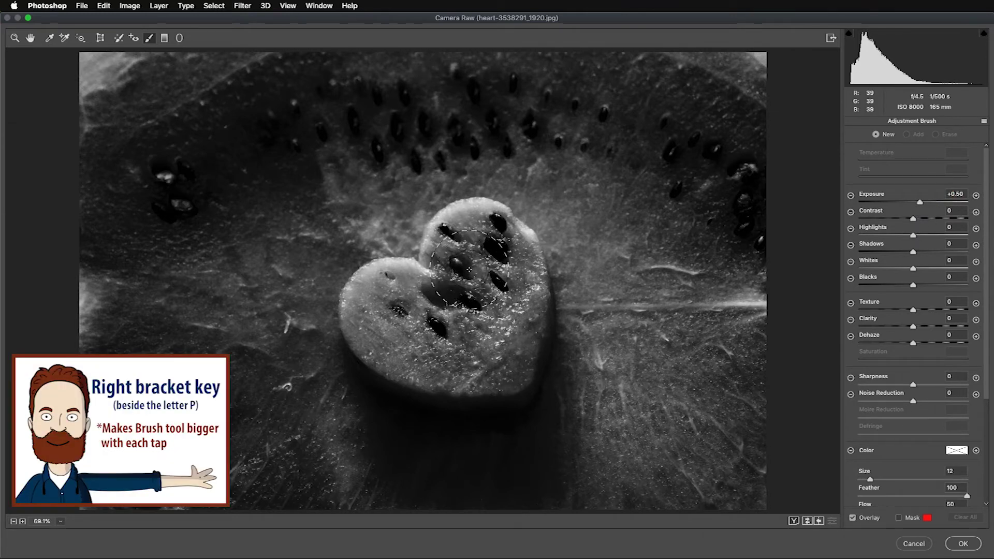
mouse_move(472, 267)
mouse_down()
mouse_move(505, 326)
mouse_move(499, 354)
mouse_move(391, 330)
mouse_move(383, 311)
mouse_move(460, 291)
mouse_up()
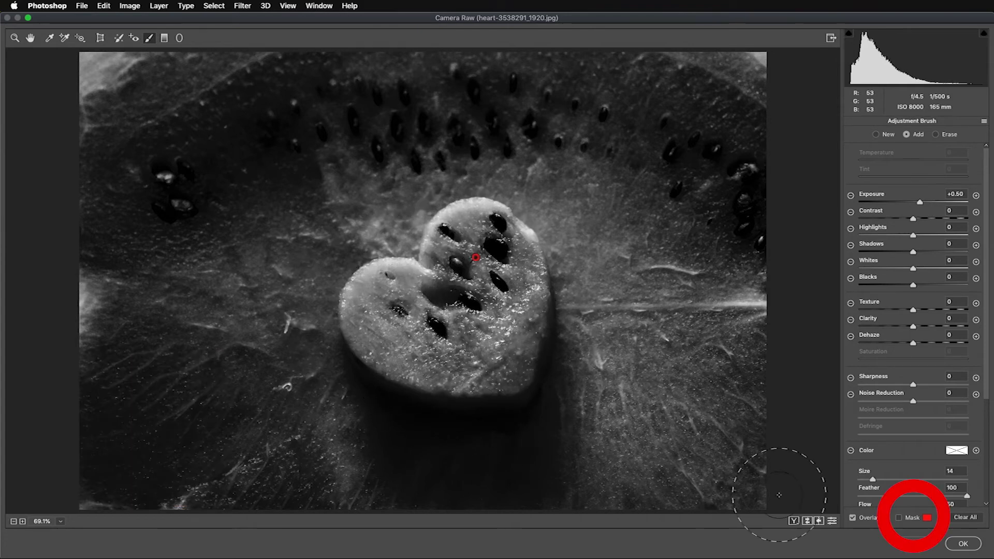
click(899, 518)
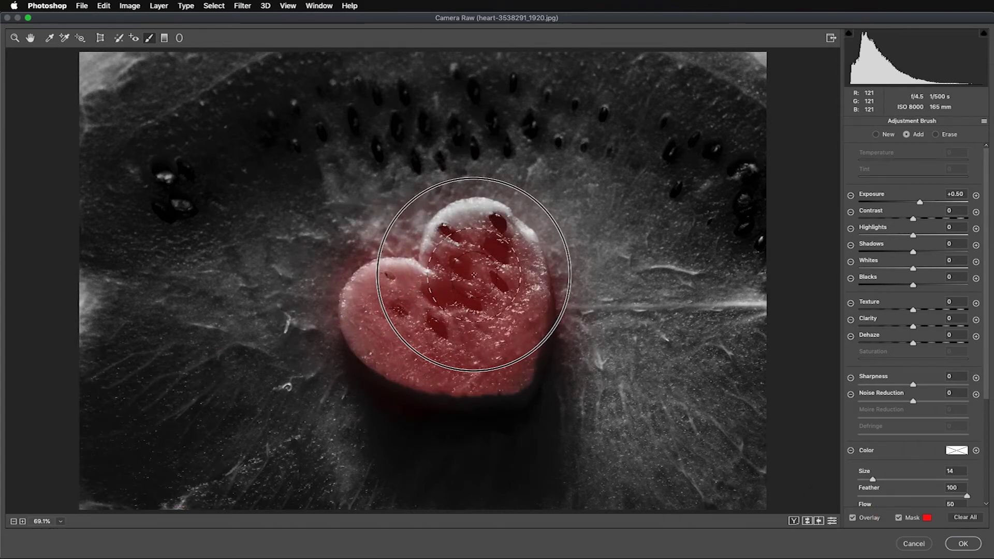
Finish painting the heart's upper edge with Auto Mask on and brush size 6, and hide the mask overlay.
scroll(914, 398, down, 5)
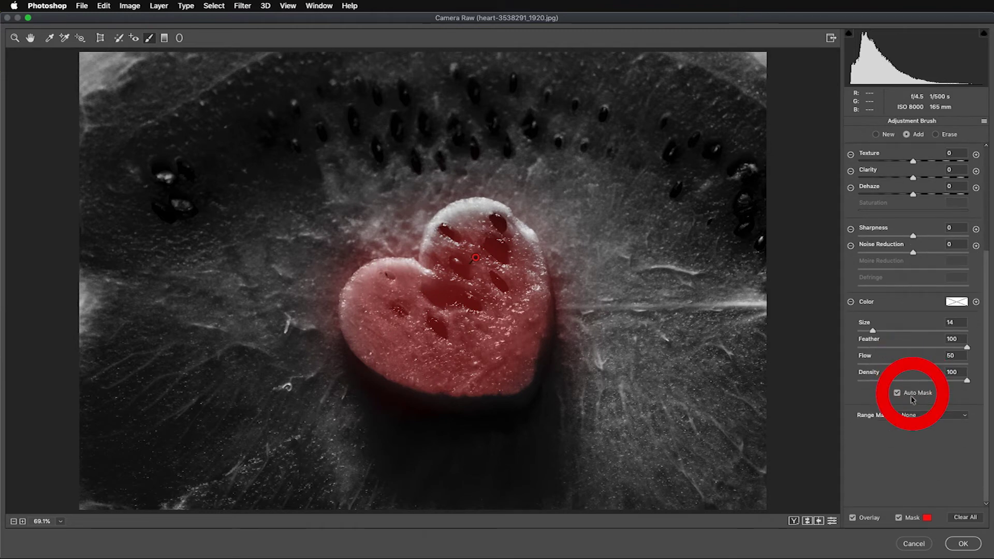
key(bracketleft)
key(bracketleft)
key(bracketleft)
key(bracketleft)
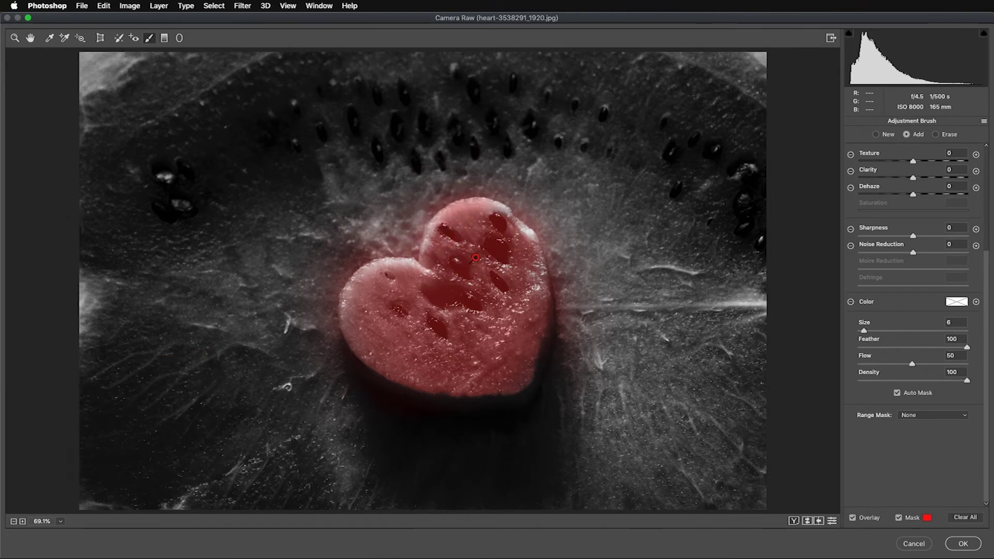
click(899, 517)
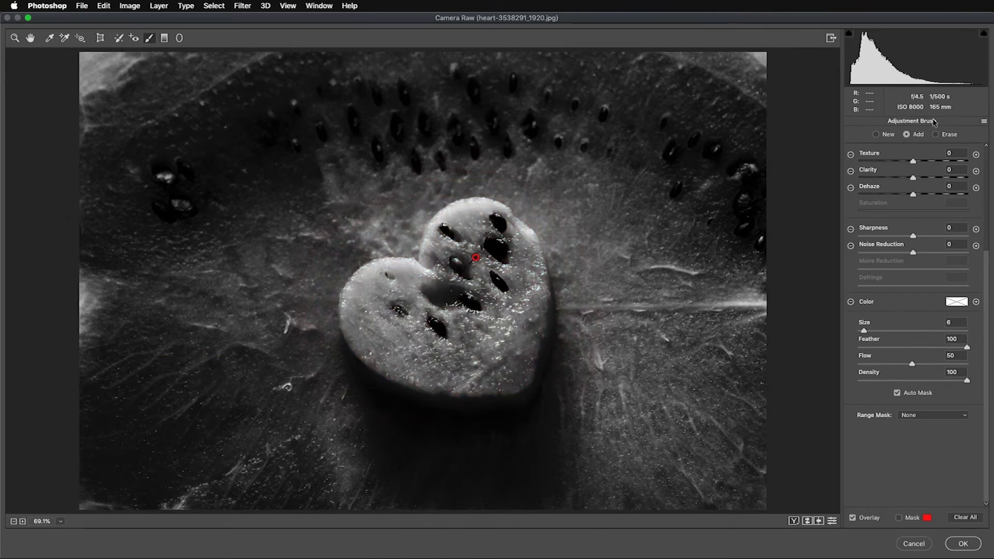
Set the heart's brush adjustment to Exposure +1.50, Highlights -28, Shadows +30, Blacks -21, Clarity +21 and Dehaze +33.
scroll(918, 207, up, 5)
mouse_move(921, 207)
mouse_down()
mouse_move(950, 205)
mouse_move(933, 203)
mouse_up()
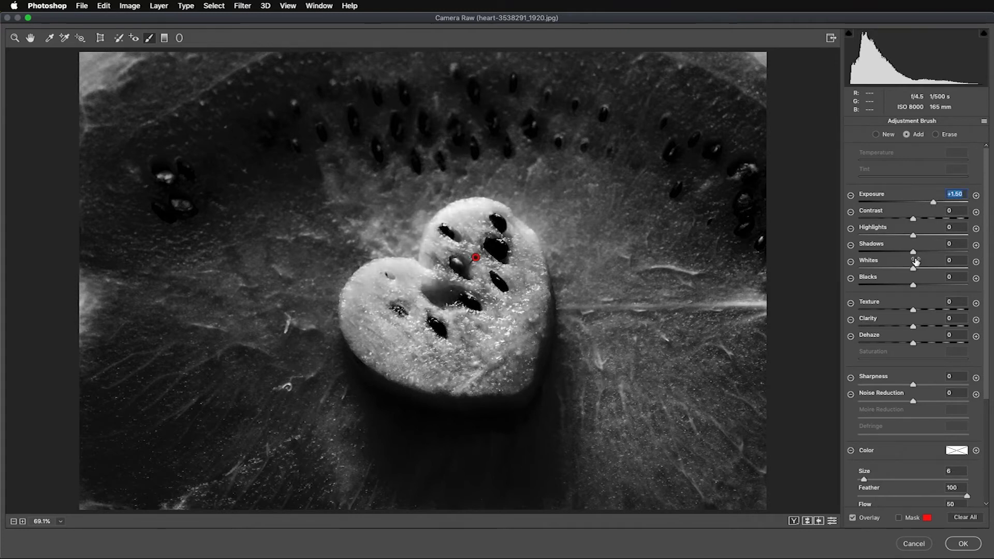
drag(913, 252, 929, 252)
drag(914, 291, 903, 289)
mouse_move(914, 343)
mouse_down()
mouse_move(931, 343)
mouse_move(927, 328)
mouse_up()
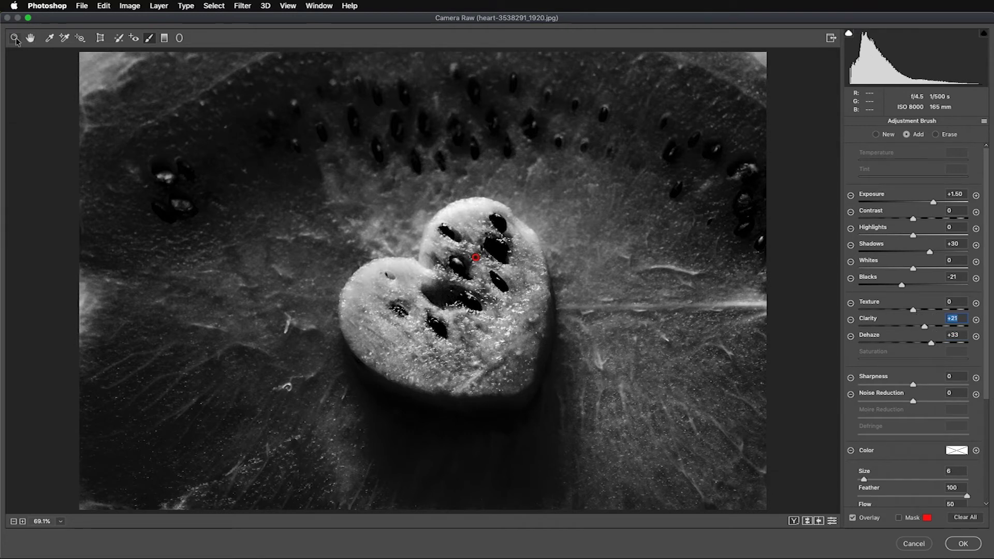
drag(912, 236, 909, 237)
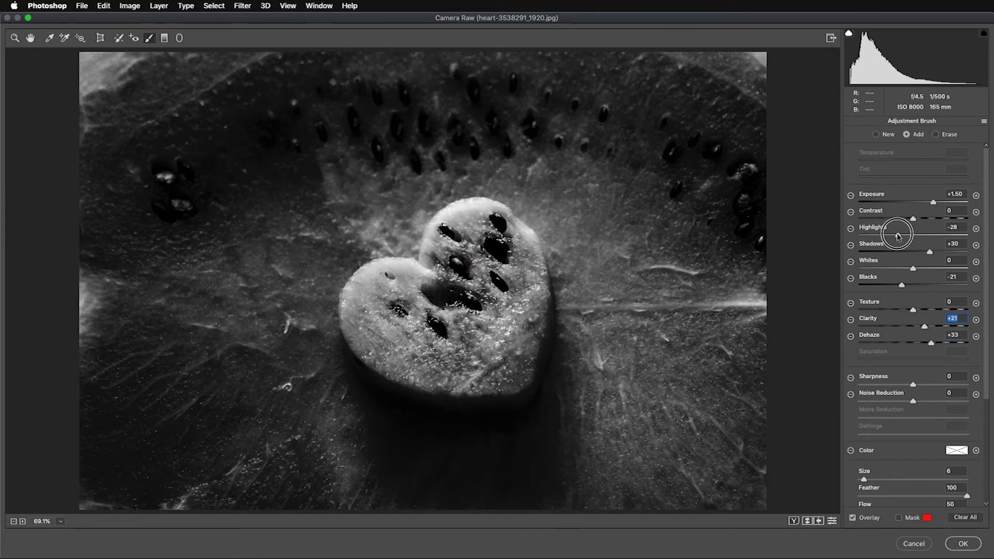
Add a post-crop vignette with Amount -26, apply the Camera Raw Filter, and compare the result with the layer below.
click(15, 38)
click(919, 123)
drag(915, 261, 900, 264)
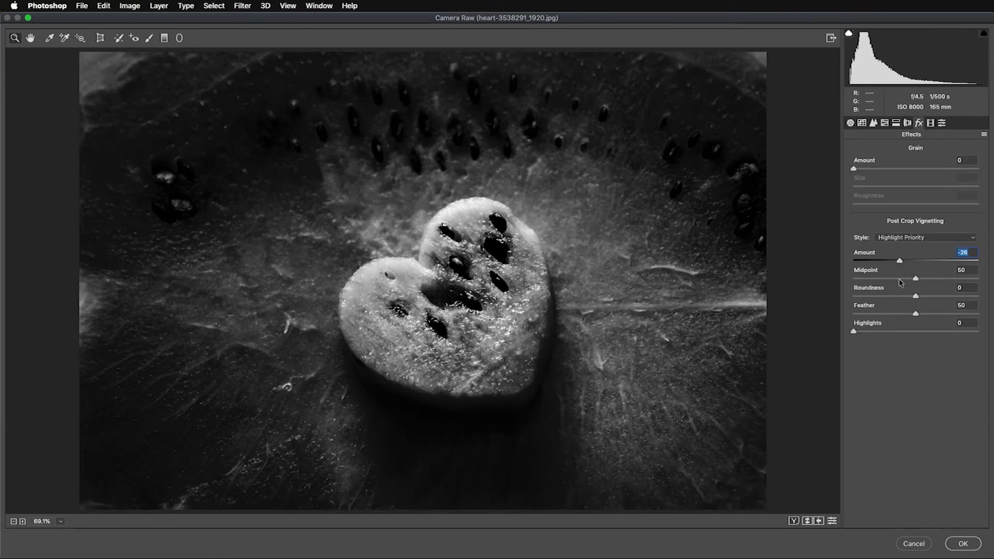
click(961, 549)
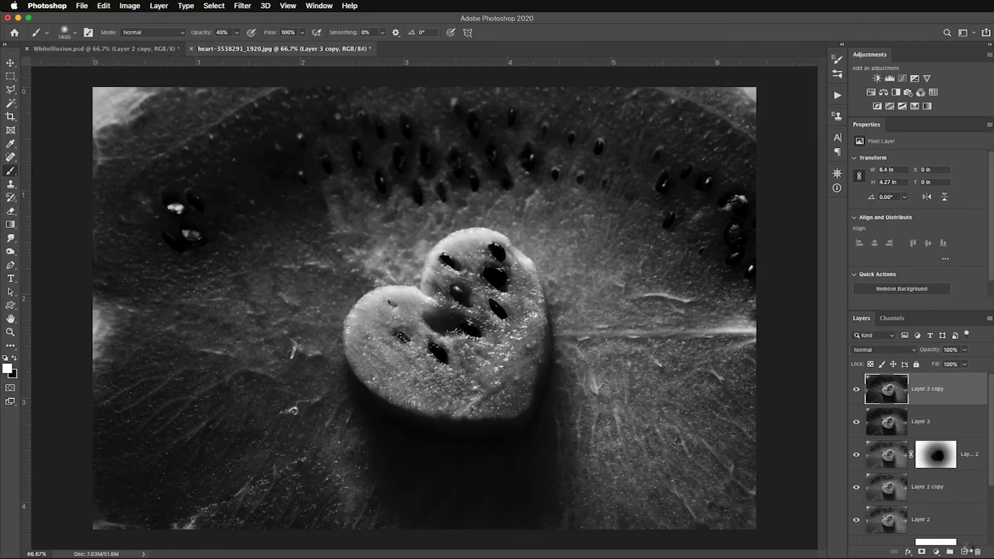
click(857, 394)
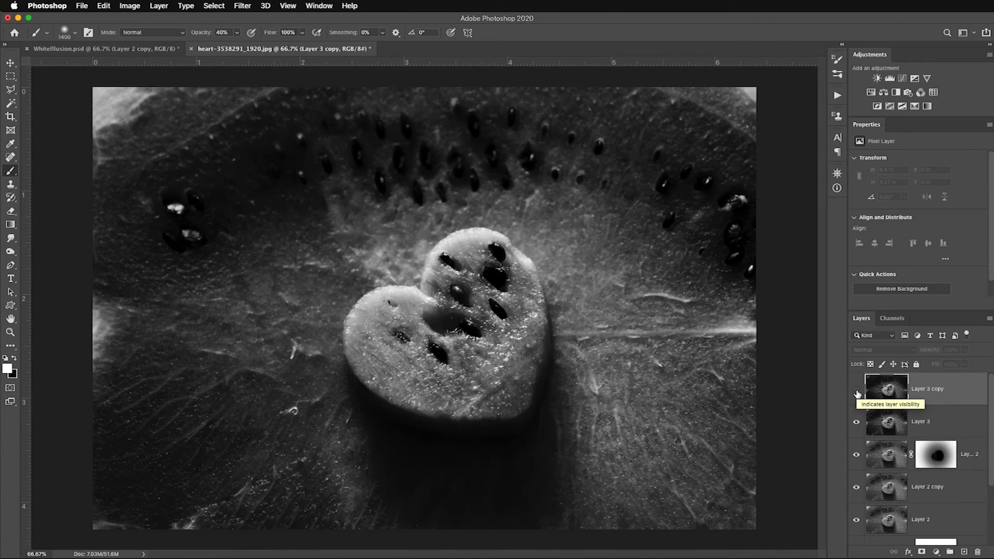
click(856, 390)
Group the masked Multiply layer, Layer 2 copy, Layer 2 and the Gradient Map layer.
scroll(960, 430, down, 5)
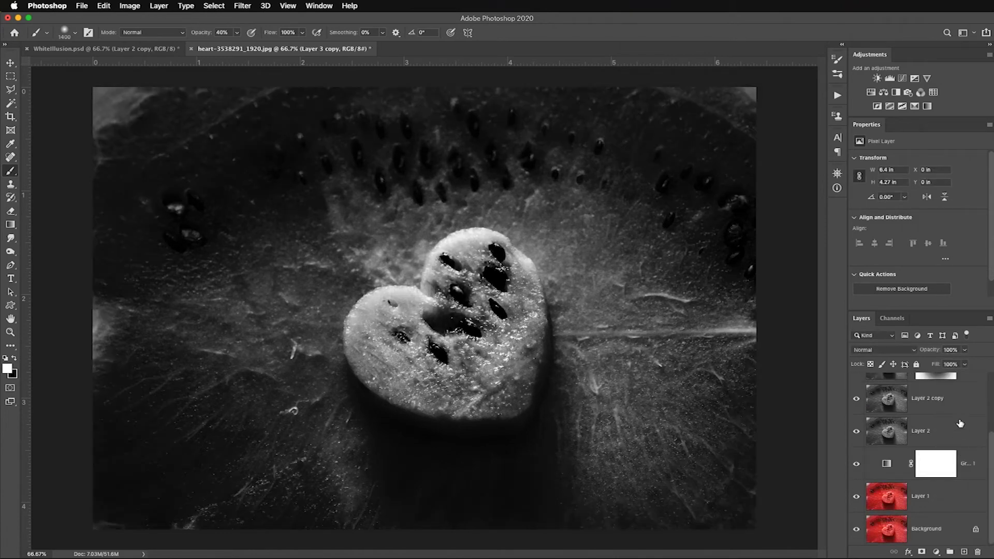
scroll(960, 423, up, 3)
click(968, 423)
scroll(973, 440, down, 3)
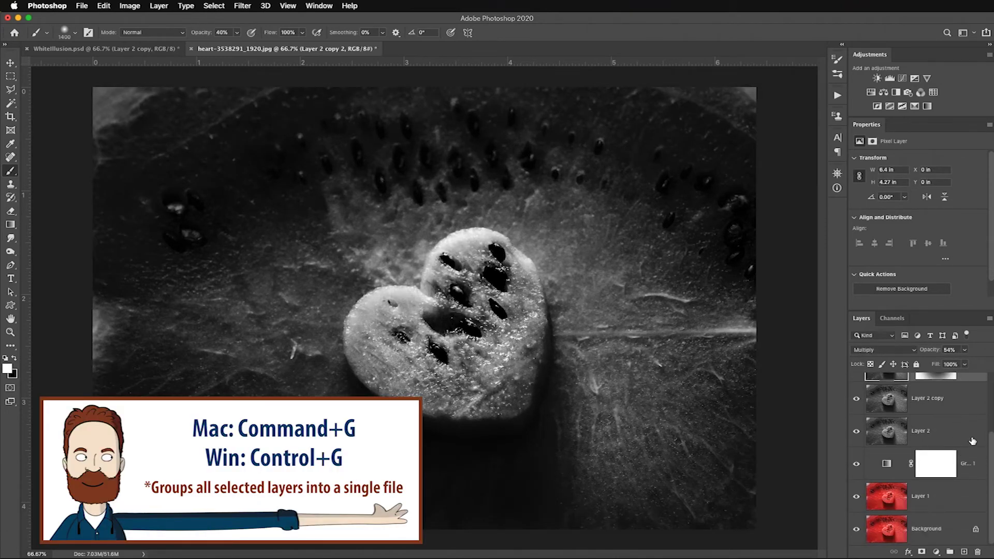
shift+click(968, 479)
key(super+g)
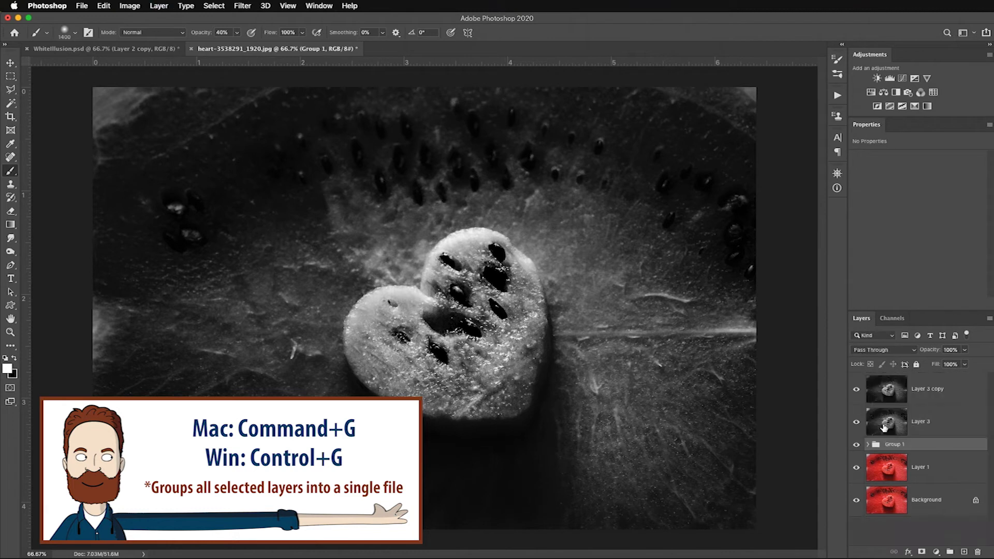
Hide the new group and desaturate the red Layer 1.
click(856, 445)
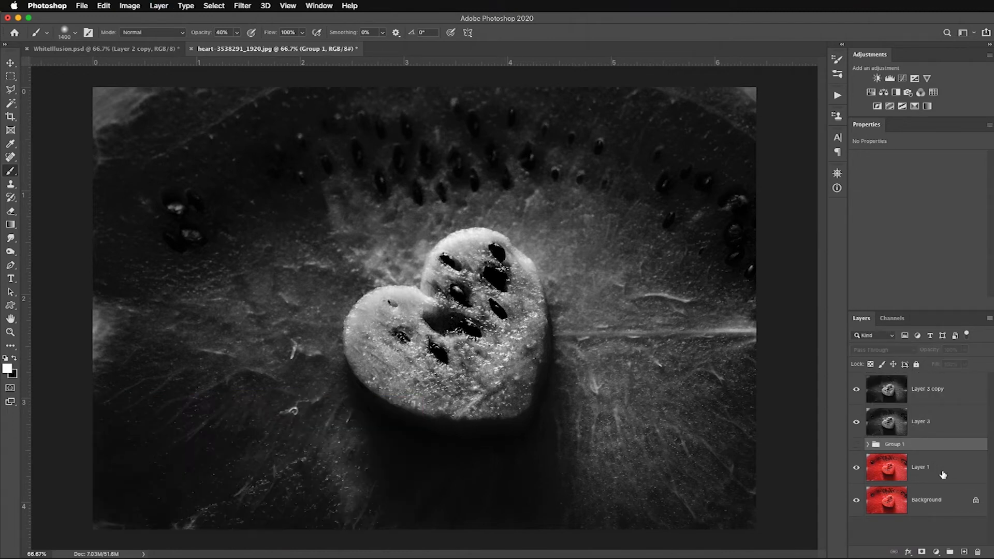
click(943, 474)
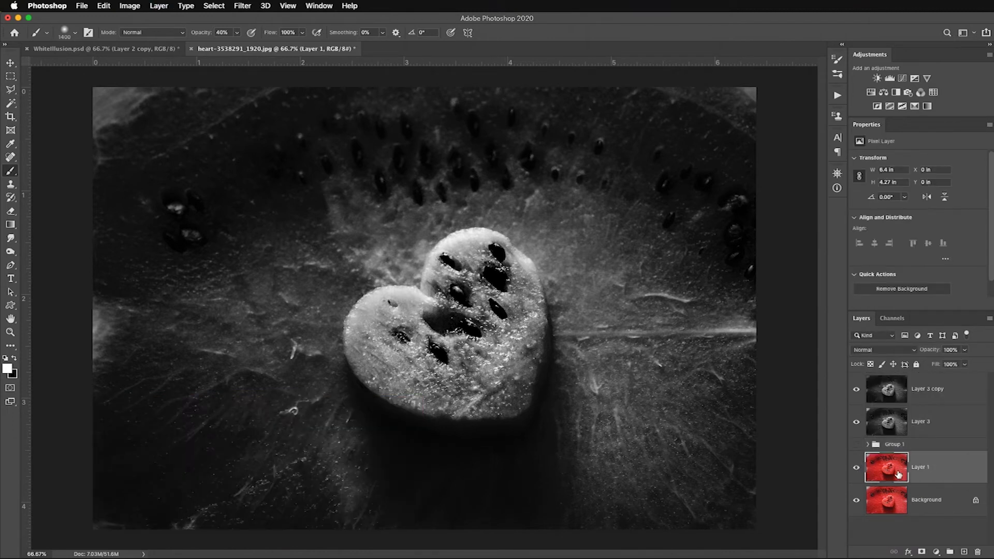
key(super+shift+u)
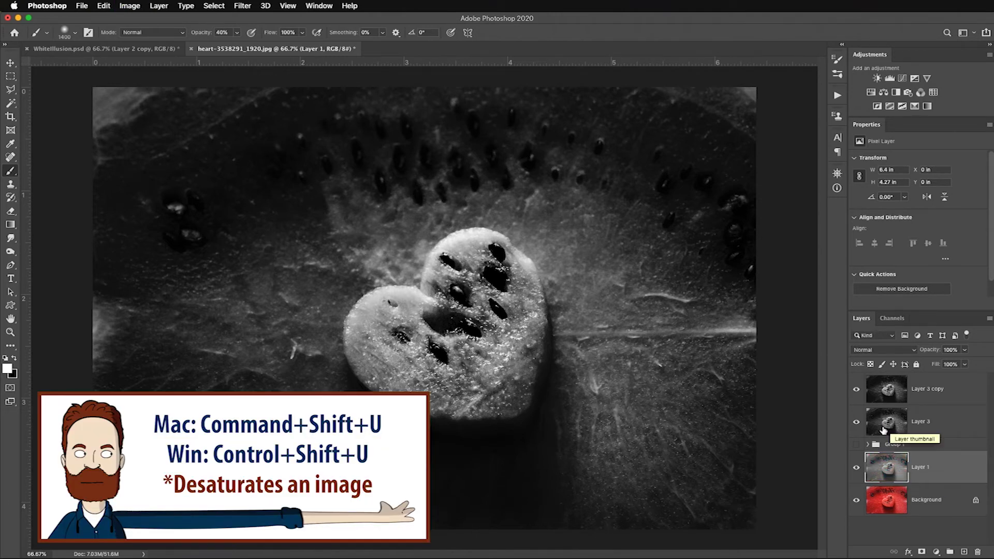
Compare the original colour photo with the desaturated Layer 1, Layer 3 and Layer 3 copy by switching their visibility.
click(856, 422)
click(855, 468)
click(857, 389)
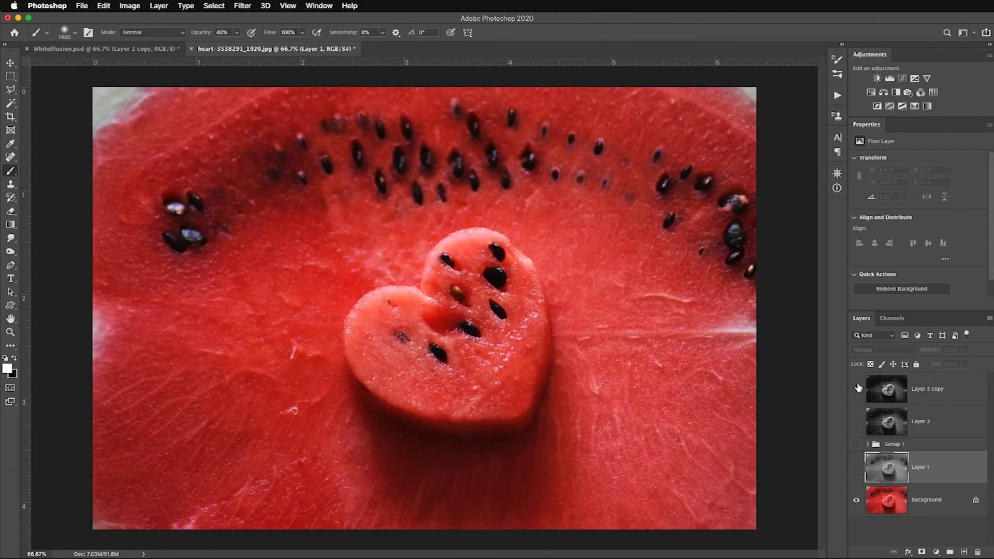
click(856, 468)
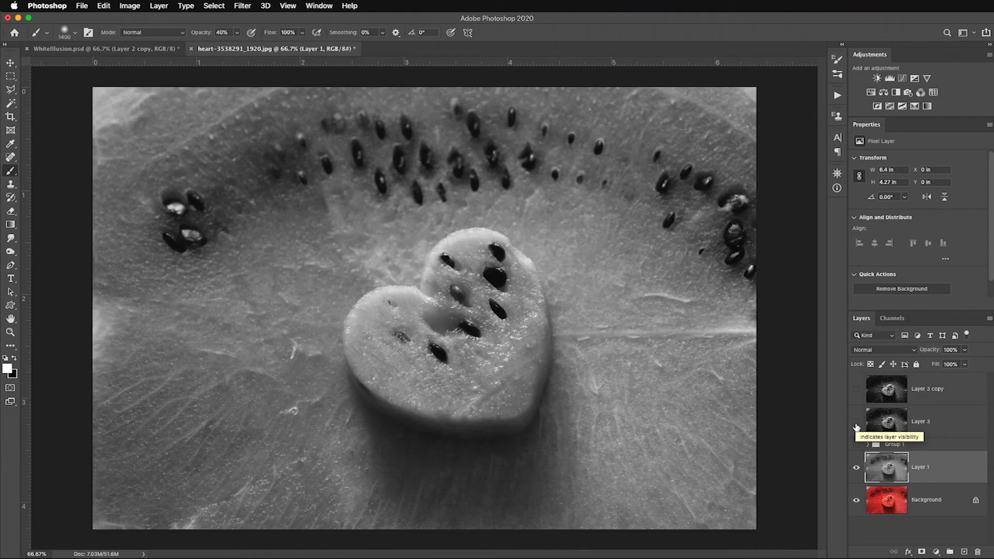
click(856, 423)
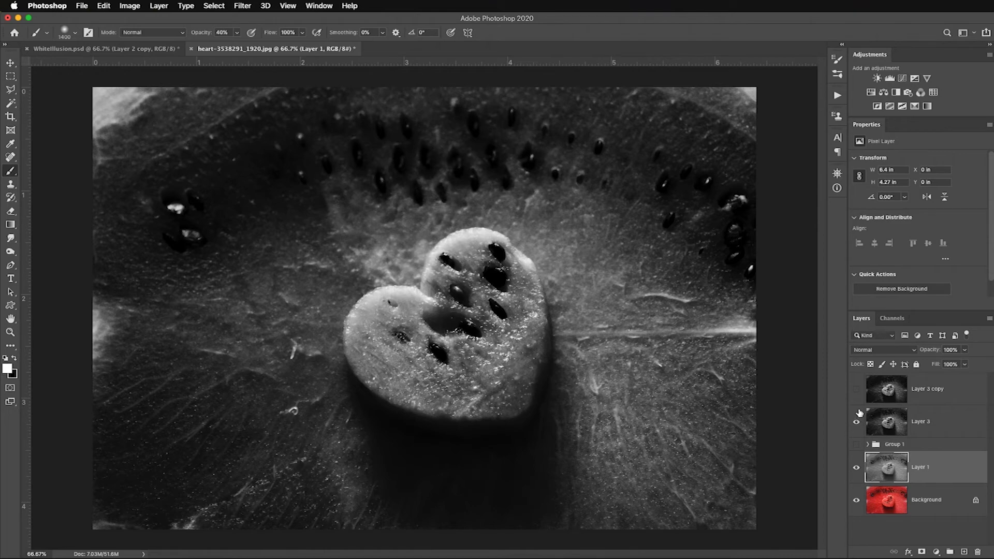
click(856, 391)
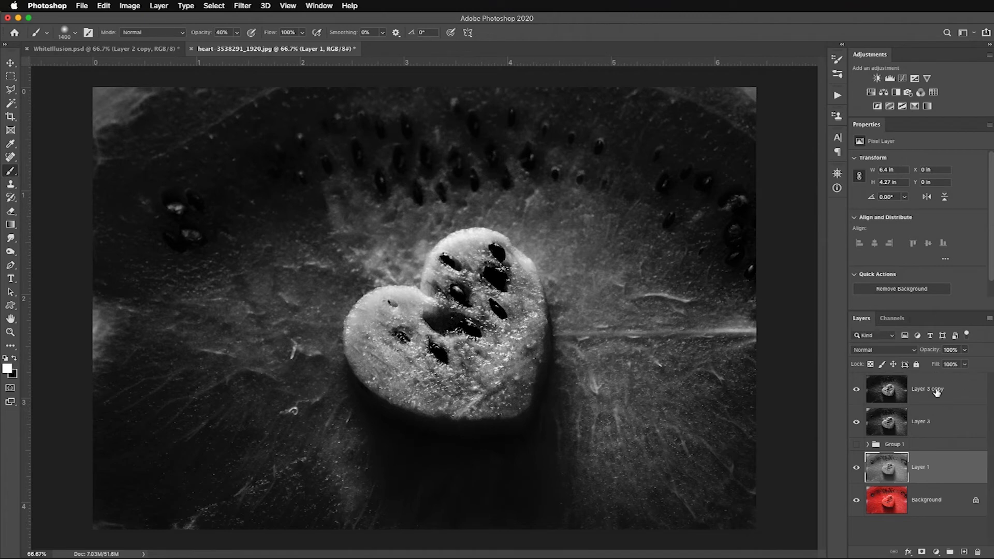
Set Layer 3 copy's opacity to 73% and stamp all visible layers into a new layer on top.
click(936, 393)
drag(934, 357, 930, 356)
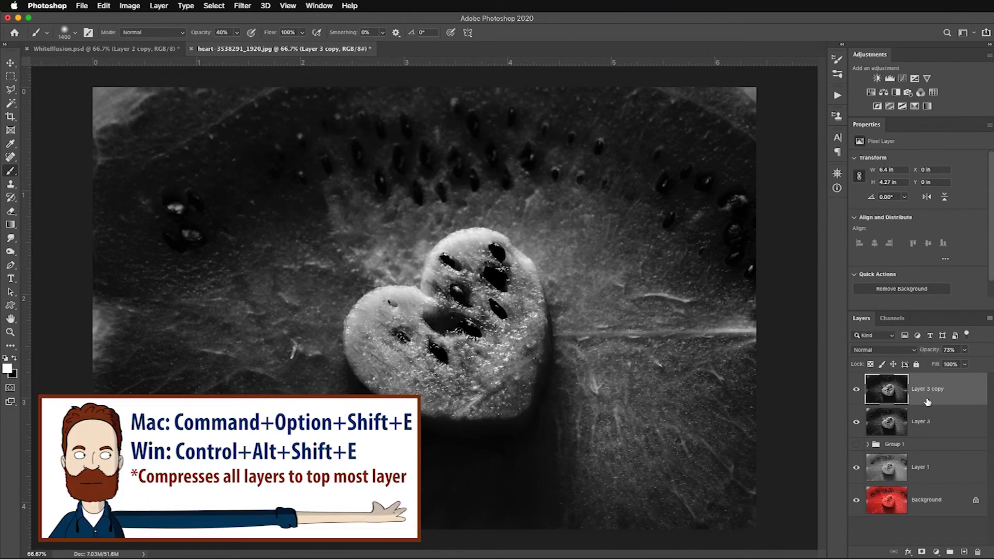
key(super+alt+shift+e)
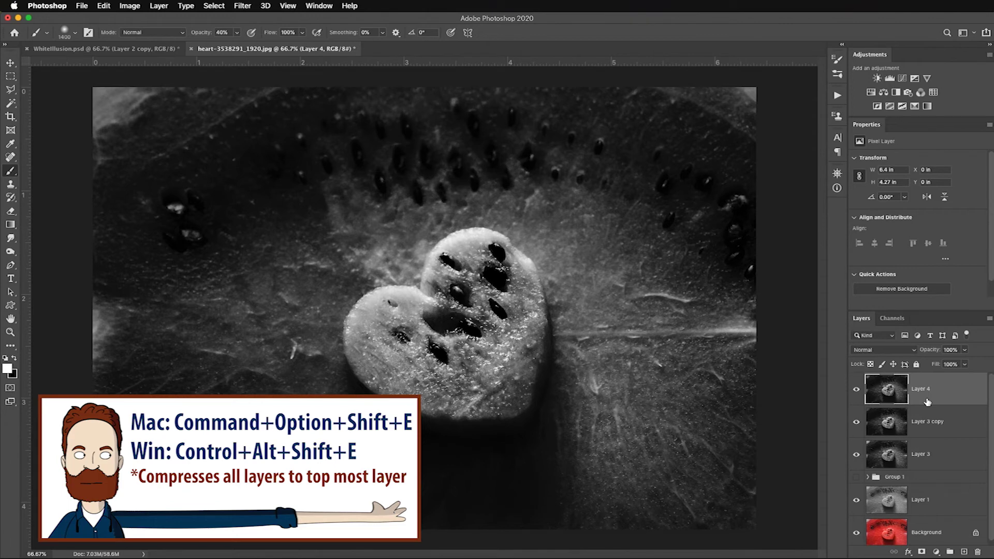
Group and hide the working layers below the stamped layer, keeping the desaturated Layer 1 visible above the group beneath Layer 4.
shift+click(947, 505)
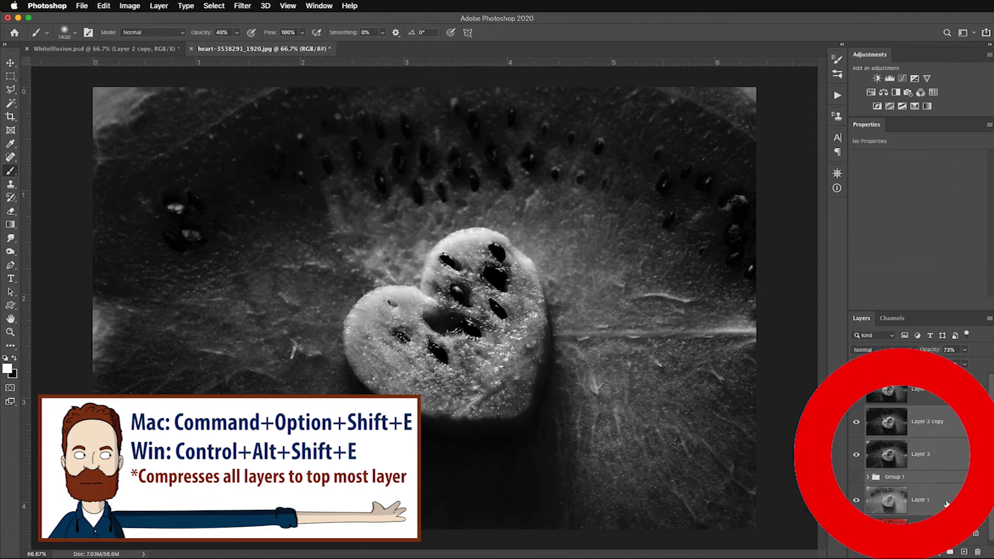
key(super+g)
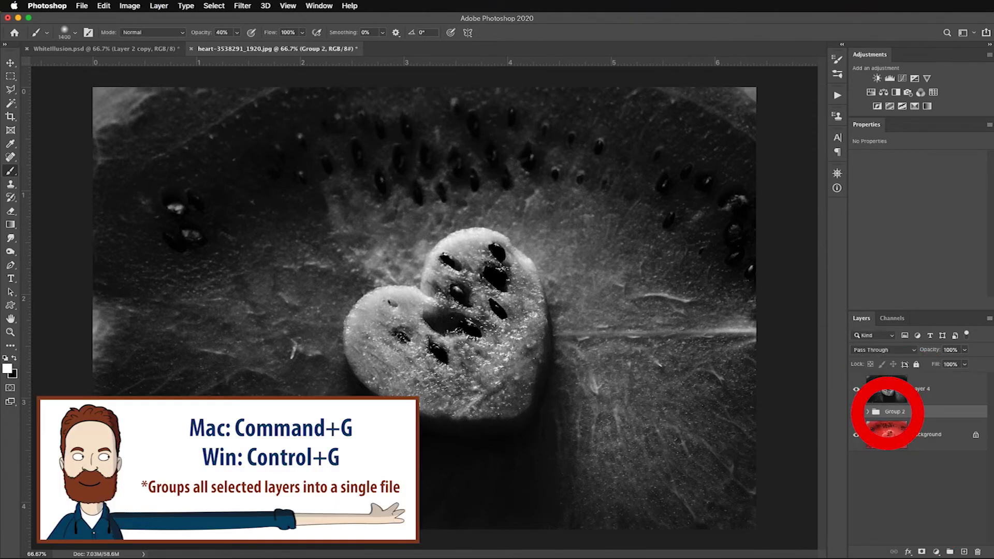
click(856, 412)
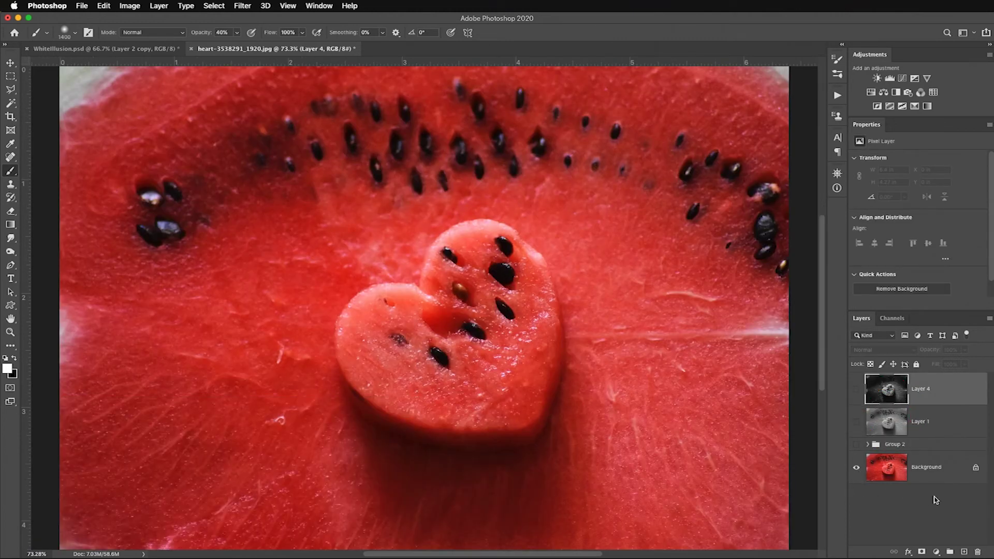
click(856, 422)
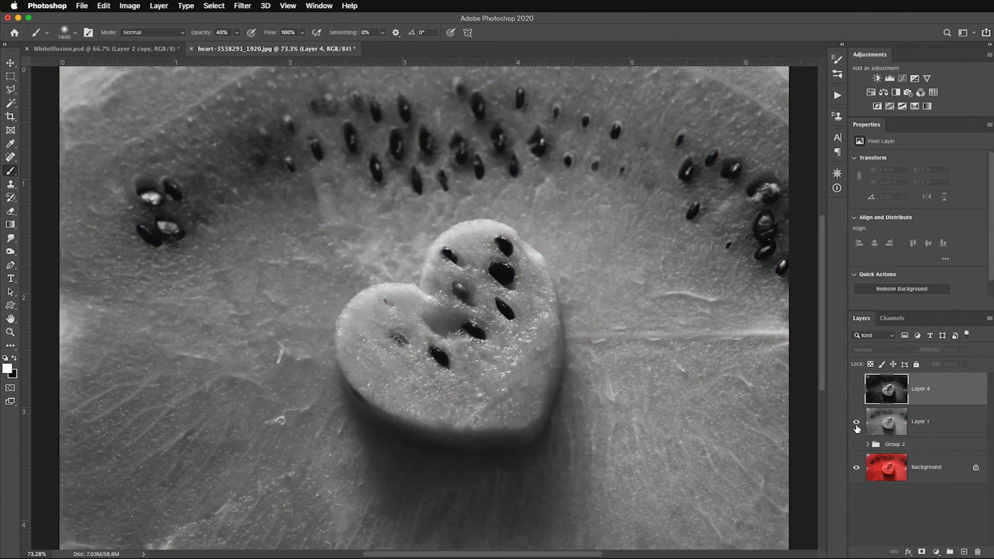
click(856, 392)
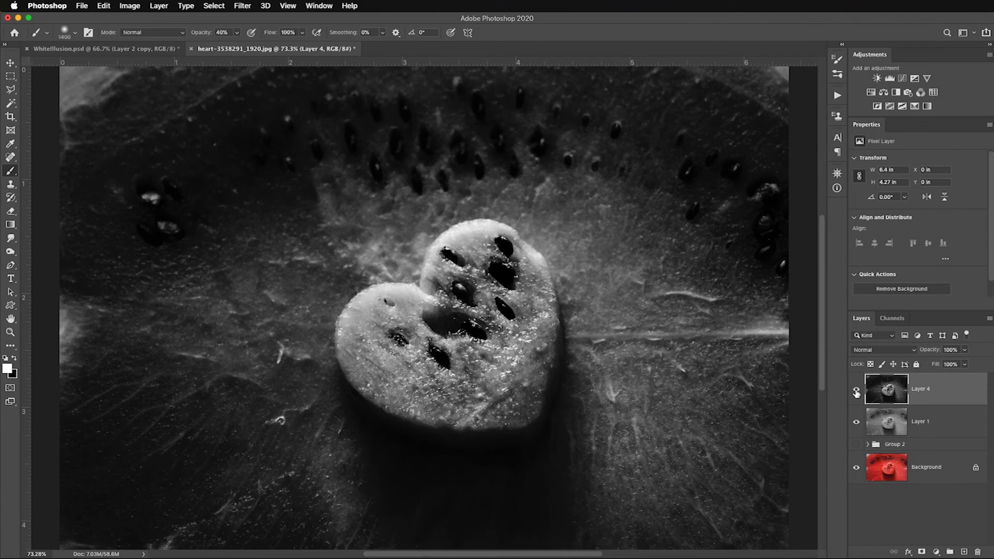
Add a white layer mask to Layer 4.
click(922, 552)
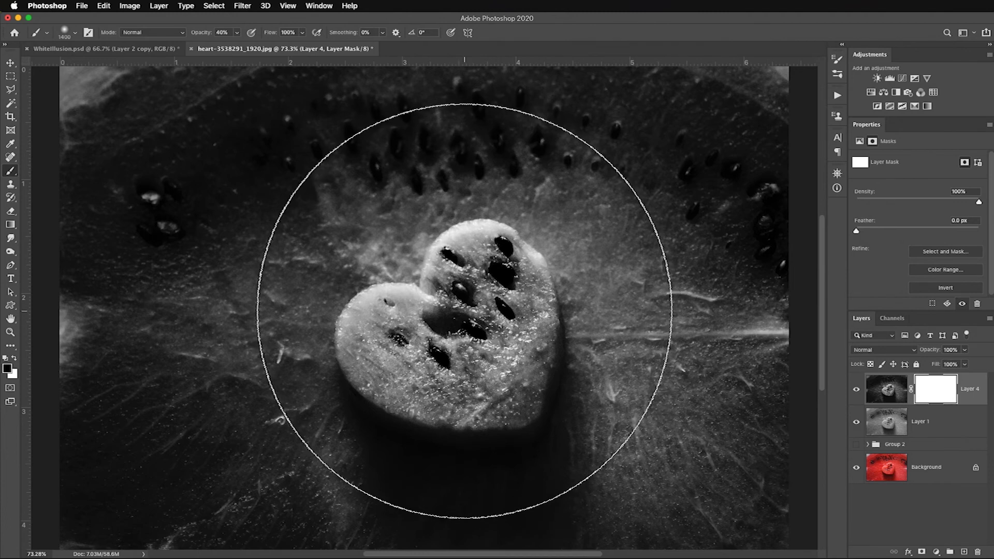
Try painting black on Layer 4's mask across the heart with a 900 px brush at 40% opacity, and undo the strokes.
key(bracketleft)
key(bracketleft)
key(bracketleft)
key(bracketleft)
key(bracketleft)
mouse_move(378, 307)
mouse_down()
mouse_move(302, 412)
mouse_move(321, 344)
mouse_move(470, 197)
mouse_move(587, 266)
mouse_move(645, 435)
mouse_move(284, 437)
mouse_move(228, 268)
mouse_move(350, 214)
mouse_move(728, 317)
mouse_up()
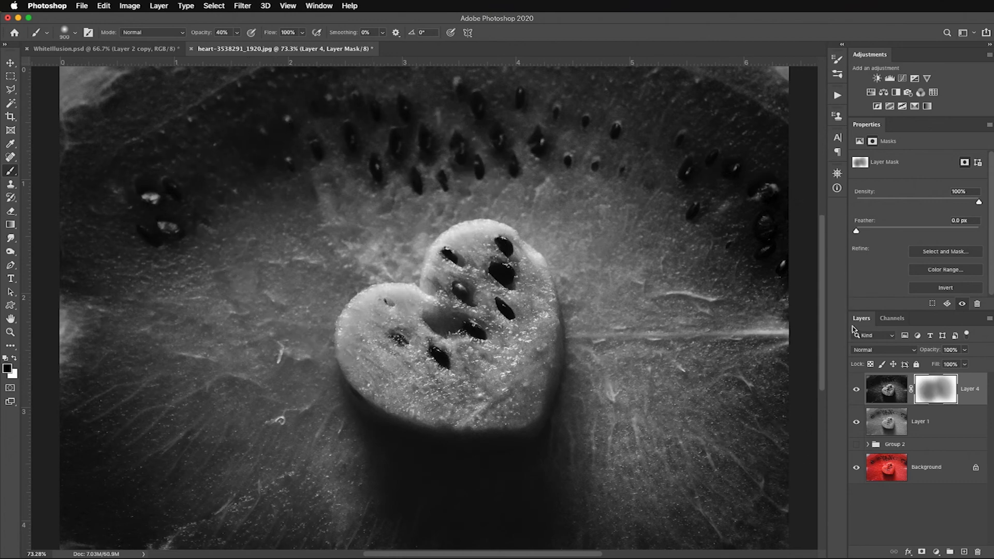
key(super+z)
key(super+z)
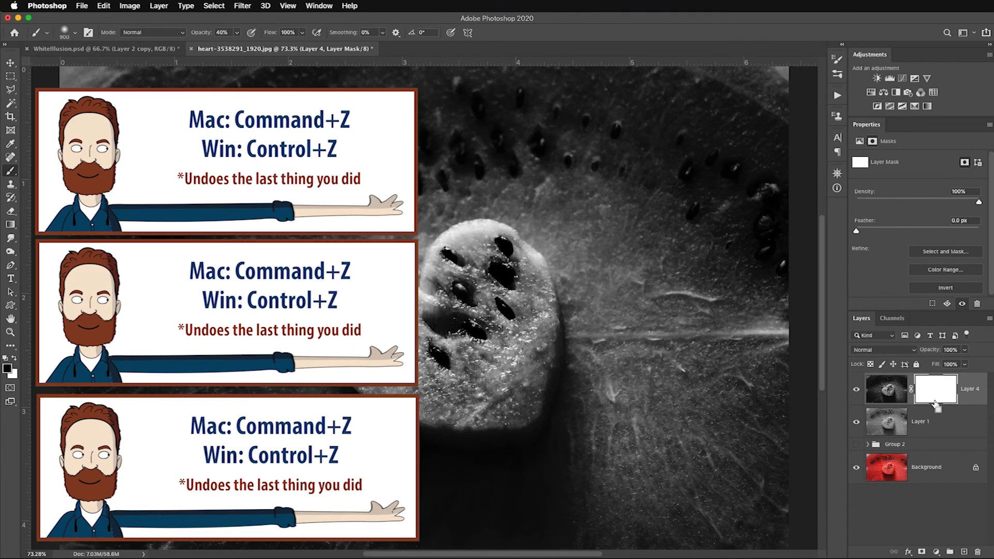
Paint black on Layer 4's mask over the heart and its surroundings with a 600 px brush at 20% opacity, and compare before and after.
key(bracketleft)
key(bracketleft)
key(bracketleft)
key(2)
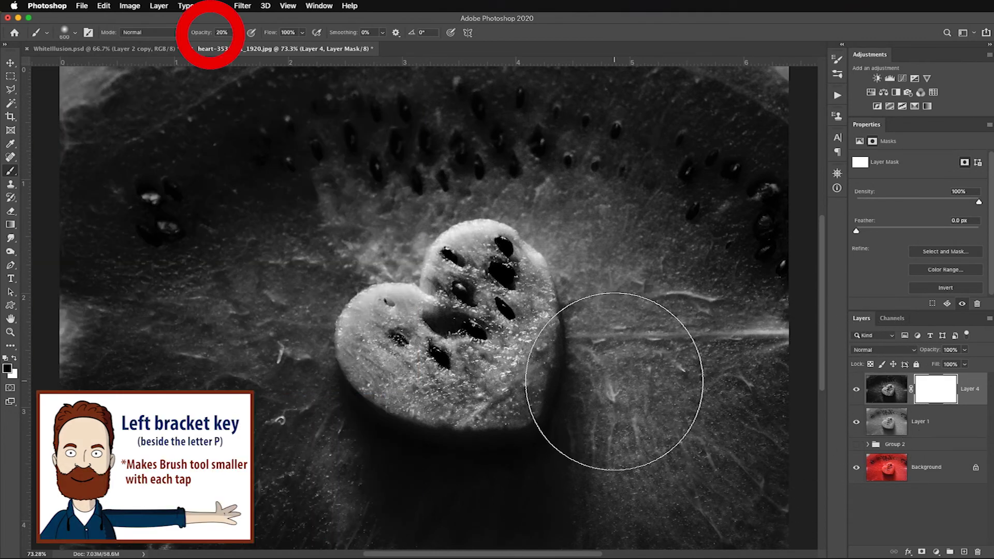
click(486, 389)
click(461, 397)
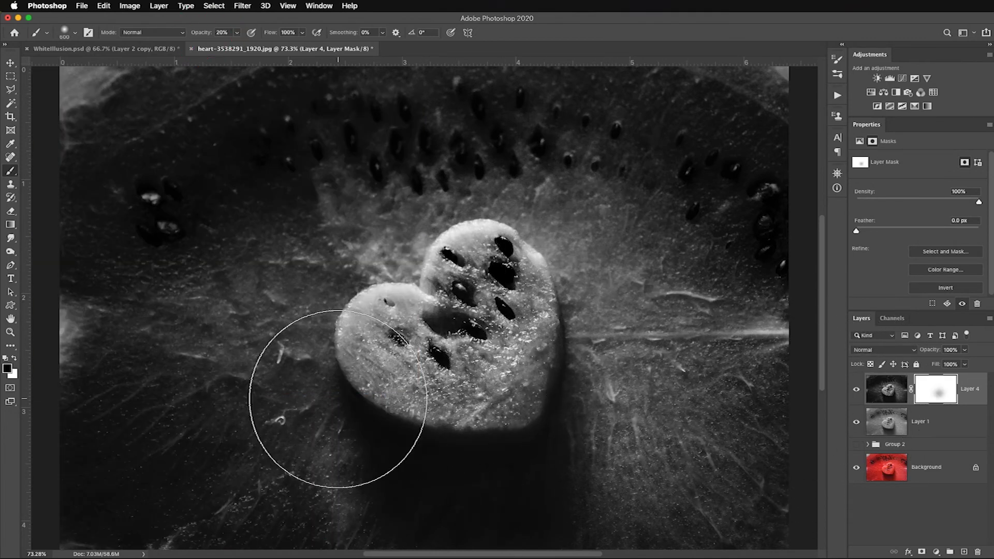
click(153, 419)
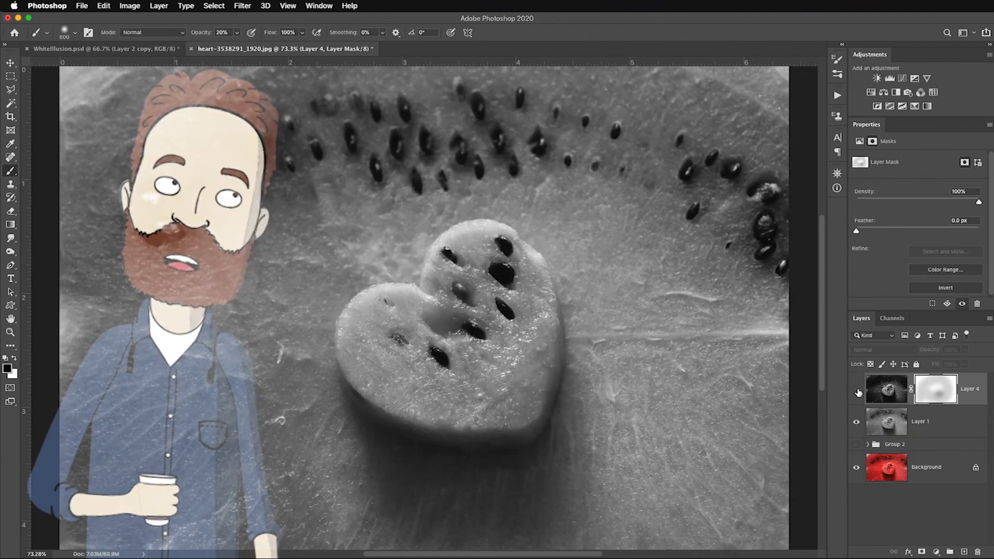
click(856, 389)
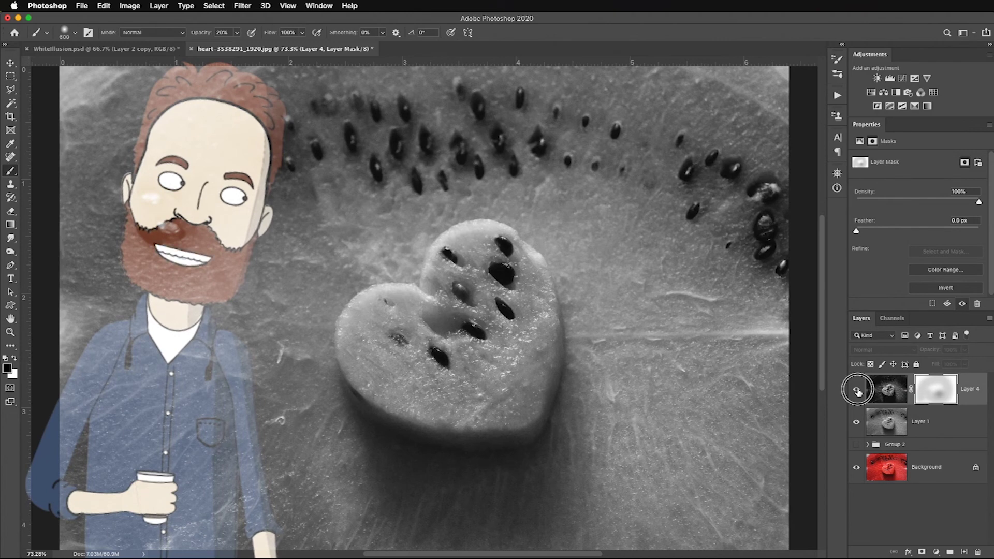
click(856, 389)
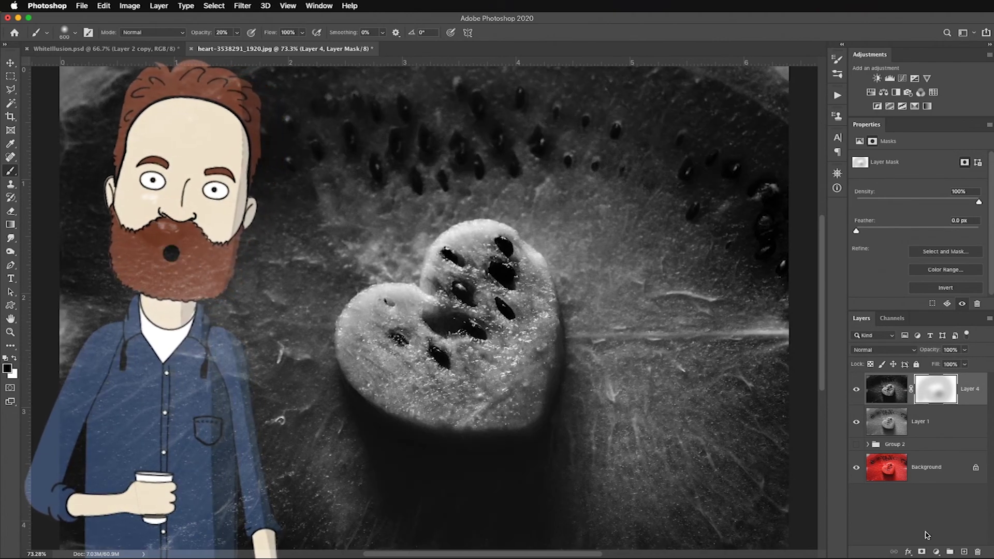